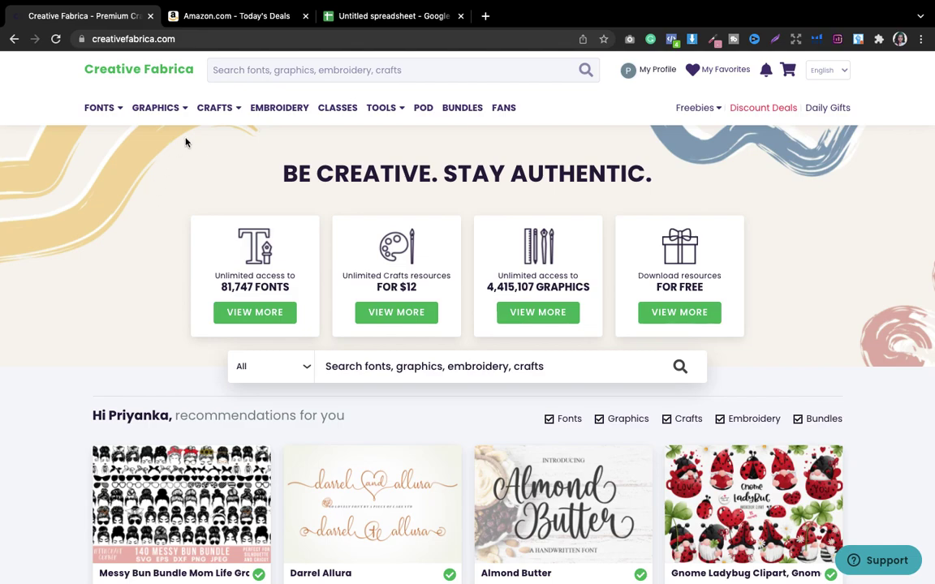
Search Creative Fabrica for "kdp interiors" and sort the results by newest first
click(256, 70)
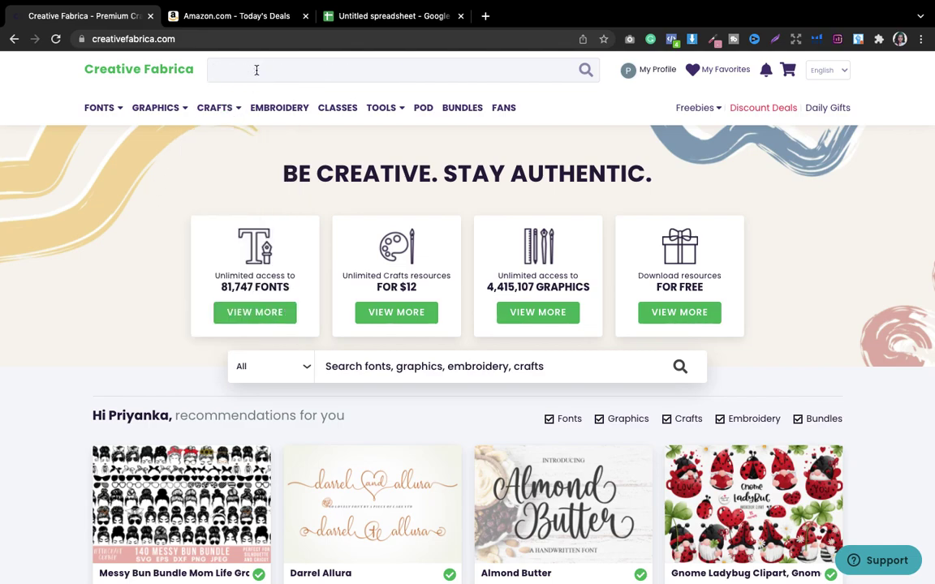
text(kdp interiors)
key(Return)
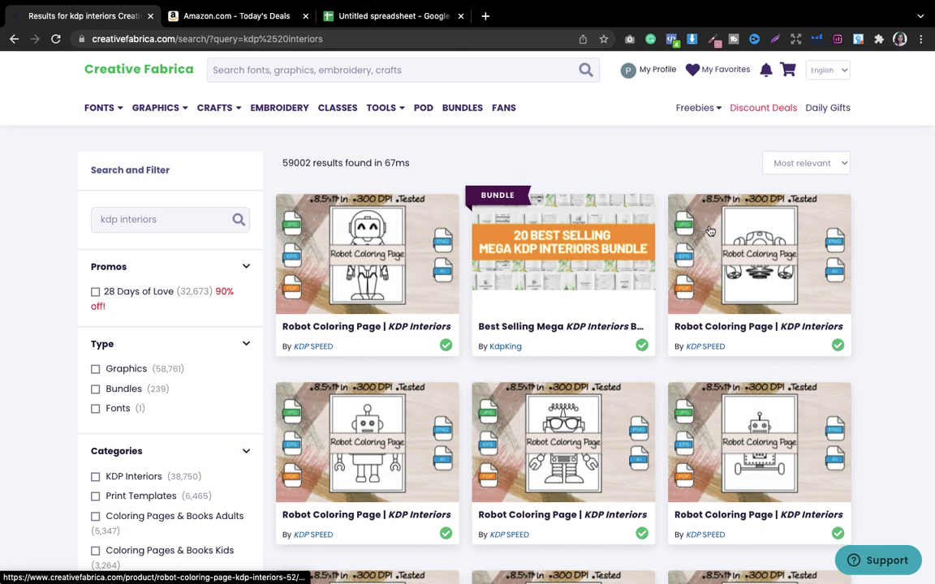
click(805, 166)
click(794, 174)
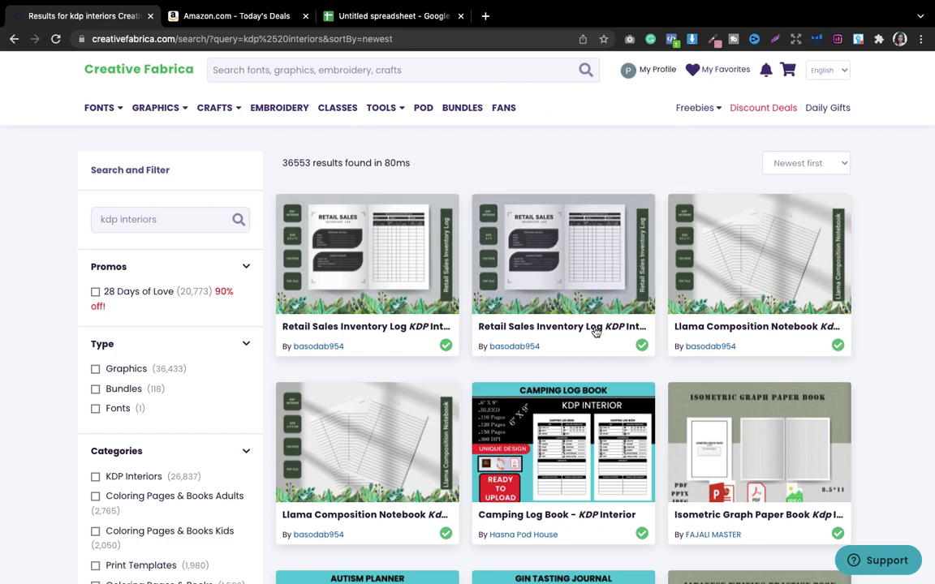
click(806, 163)
key(Down)
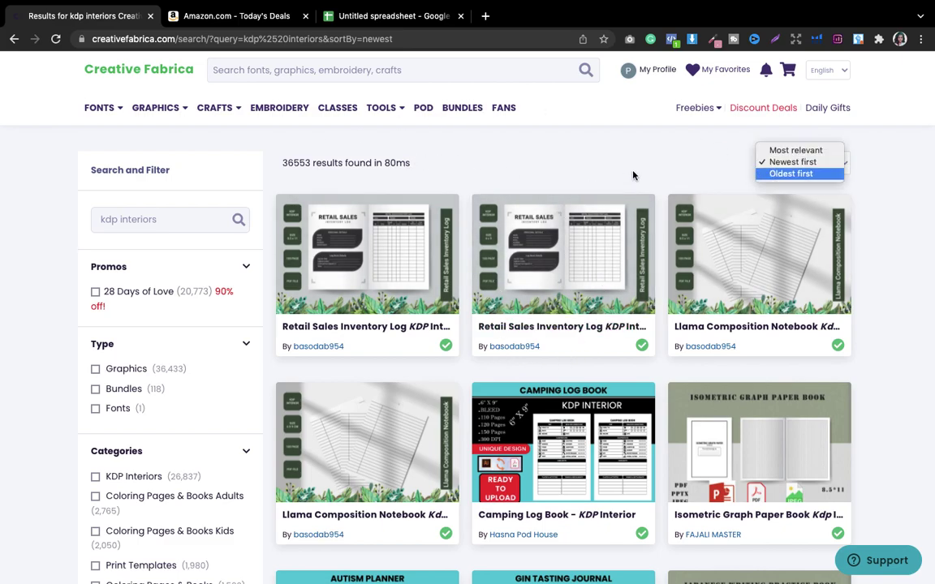
key(Escape)
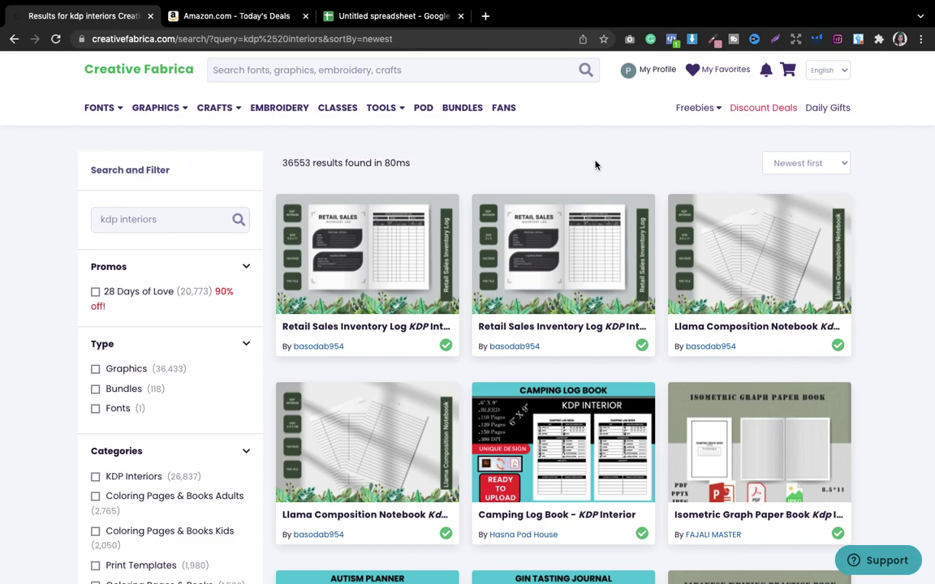
Copy the words "Camping Log Book" from the title of the camping log book listing in the results
scroll(618, 163, down, 3)
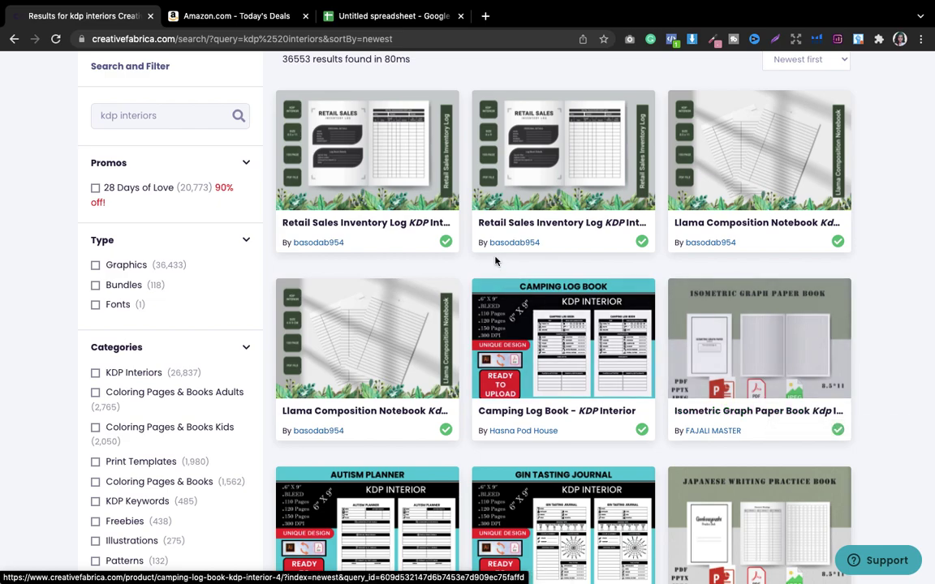
click(476, 414)
drag(475, 414, 570, 412)
key(super+c)
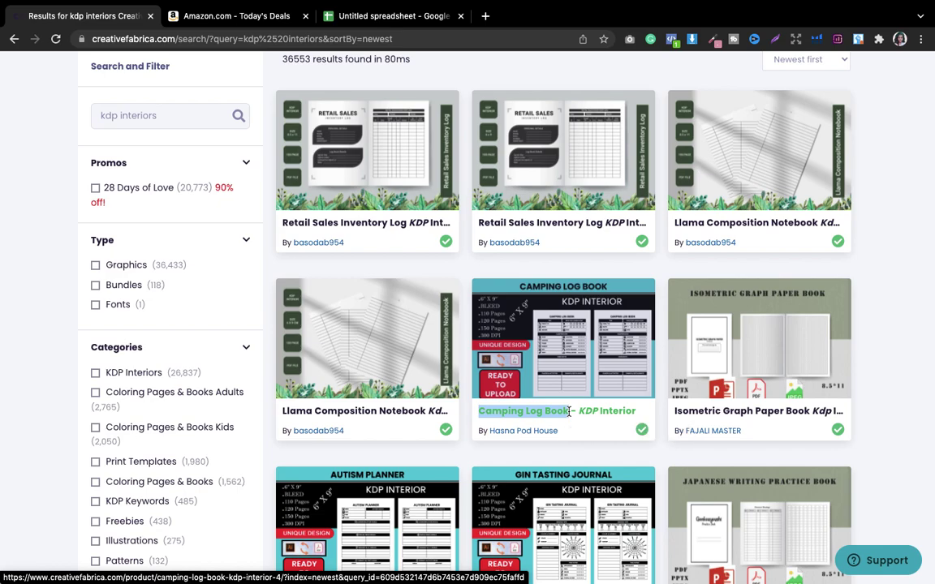
Switch to Amazon, search for the copied "Camping Log Book" and run the suggested search "camping log book for couples"
click(247, 15)
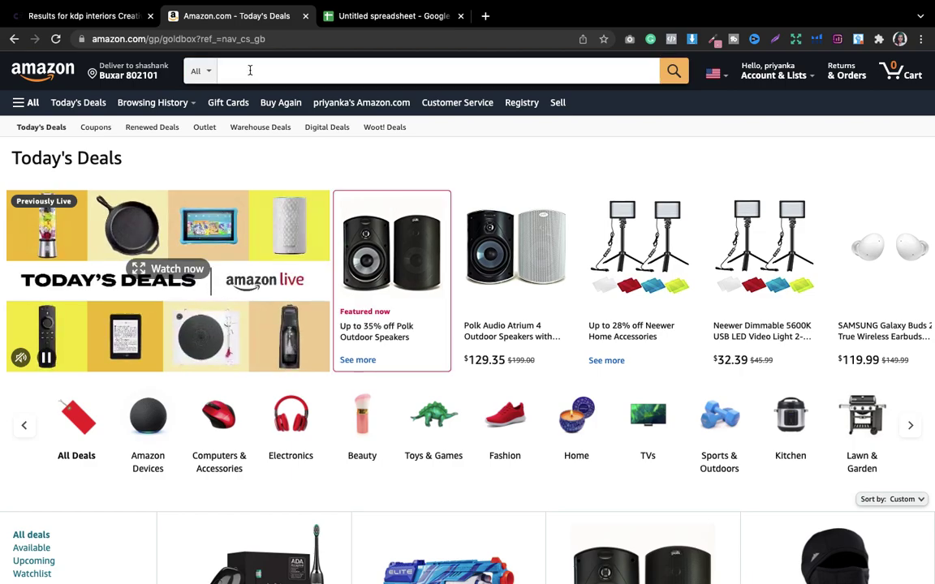
click(250, 71)
key(super+v)
key(Return)
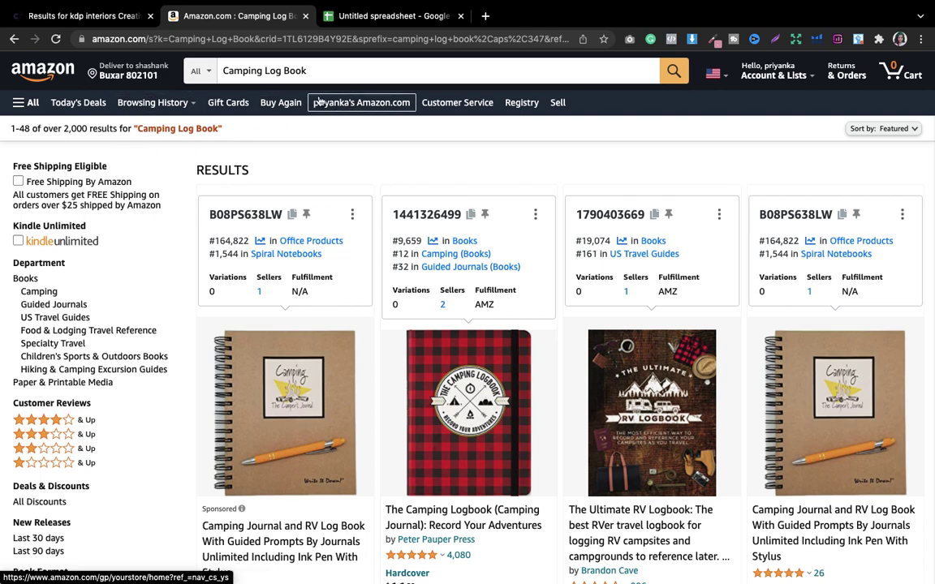
click(325, 70)
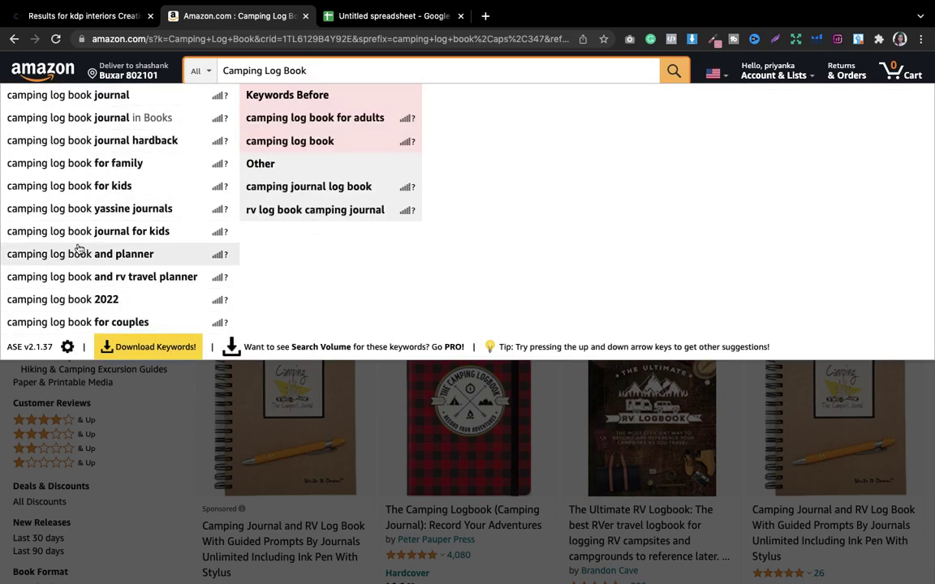
click(81, 323)
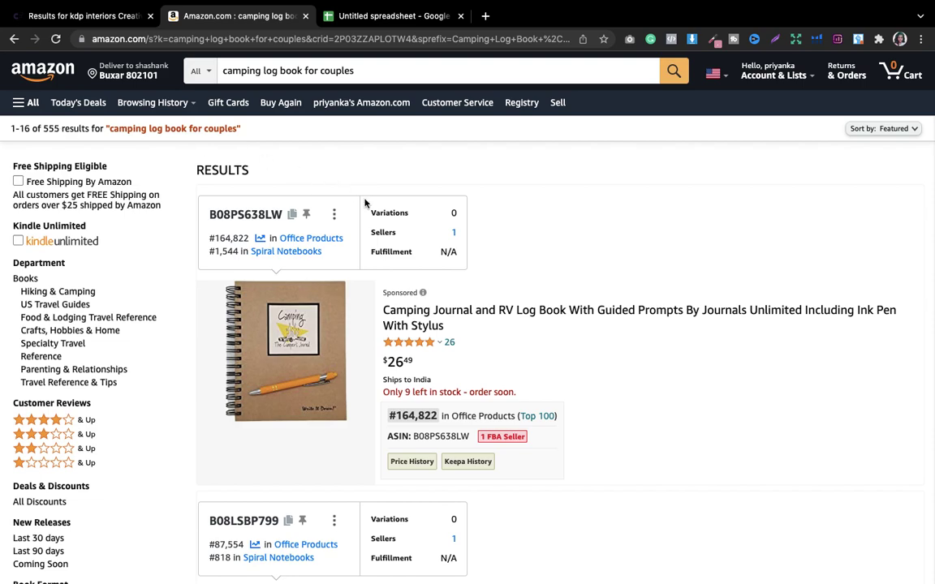
Examine the listings for "camping log book for couples", checking best seller ranks, prices, reviews and publication dates, and the result count
scroll(365, 202, down, 2)
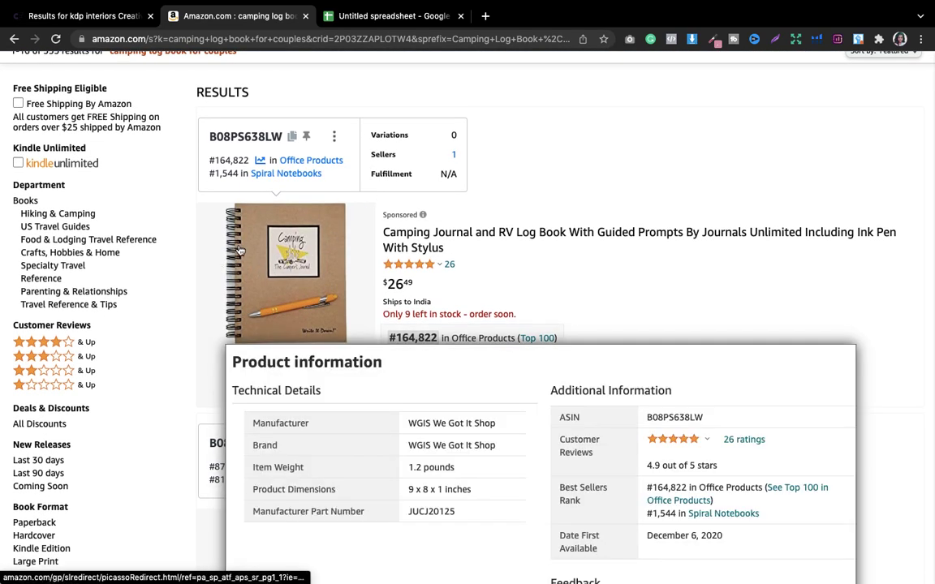
mouse_move(231, 262)
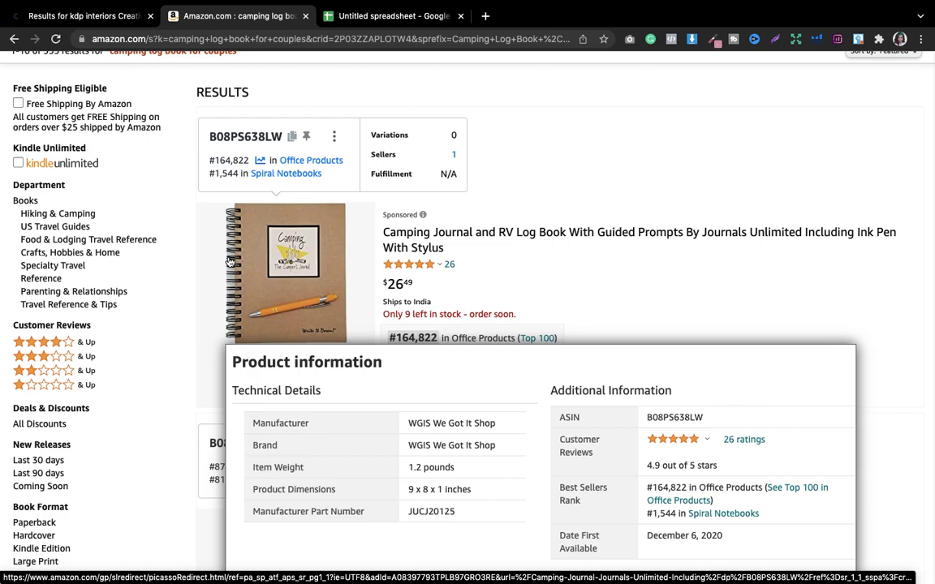
scroll(237, 226, down, 1)
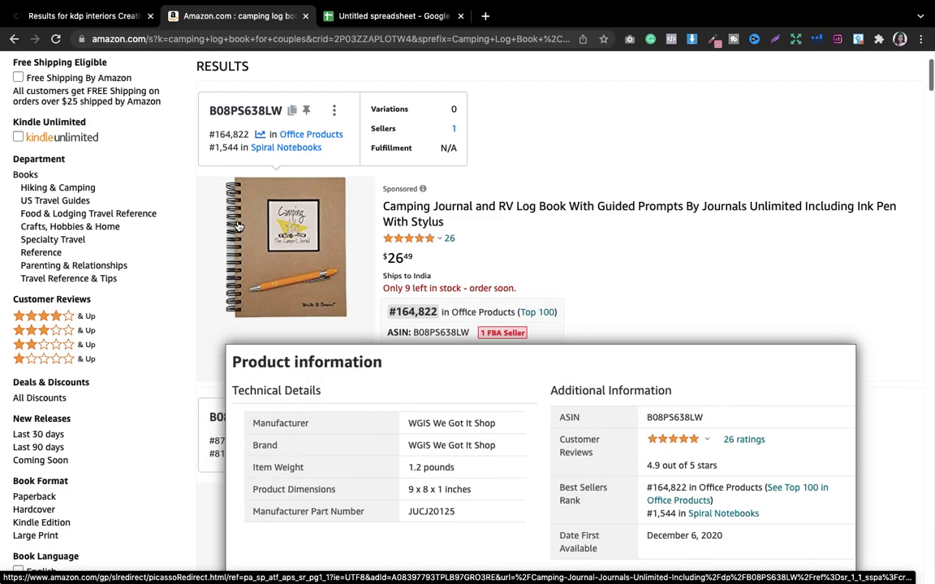
scroll(238, 227, down, 5)
mouse_move(260, 314)
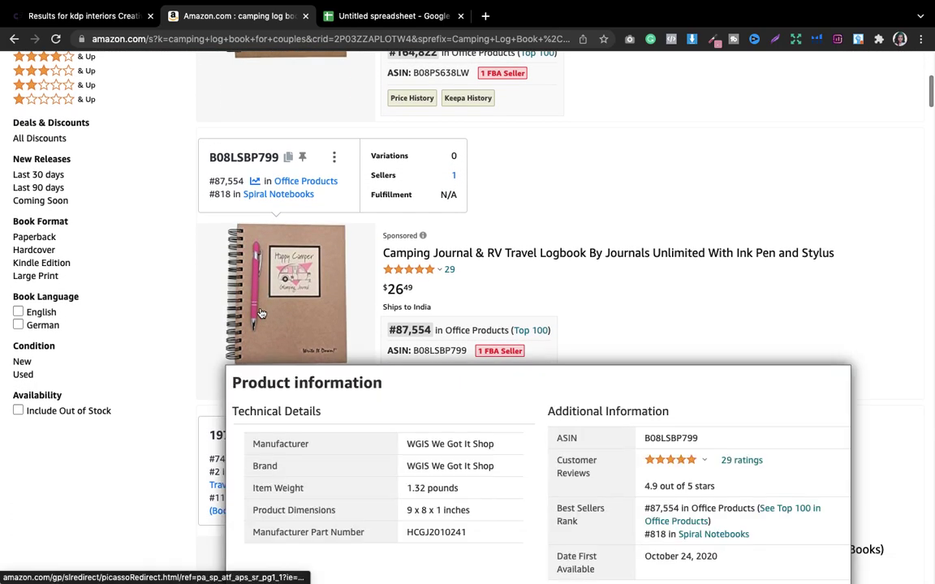
scroll(261, 313, down, 8)
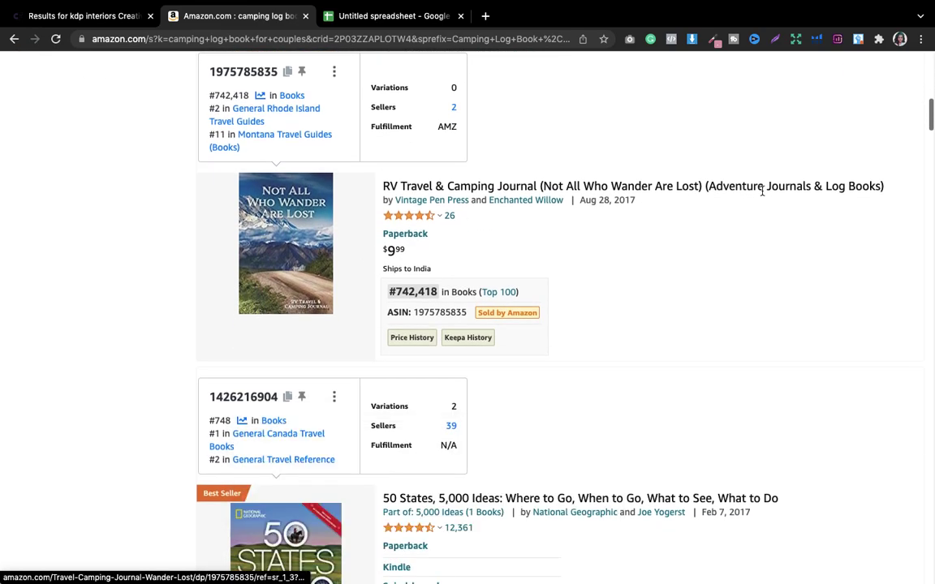
scroll(929, 126, down, 2)
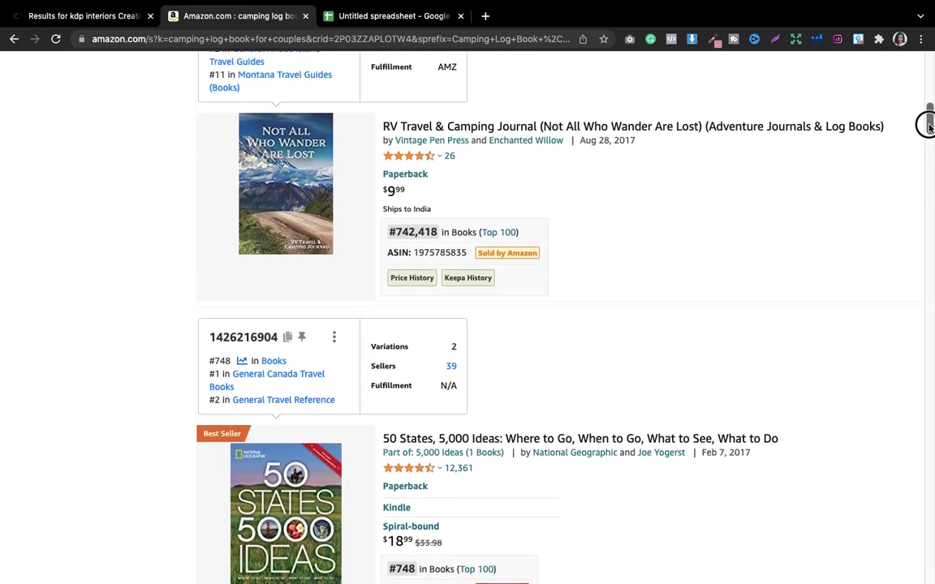
scroll(930, 126, down, 1)
mouse_move(930, 126)
mouse_down()
mouse_move(929, 146)
mouse_move(925, 140)
mouse_up()
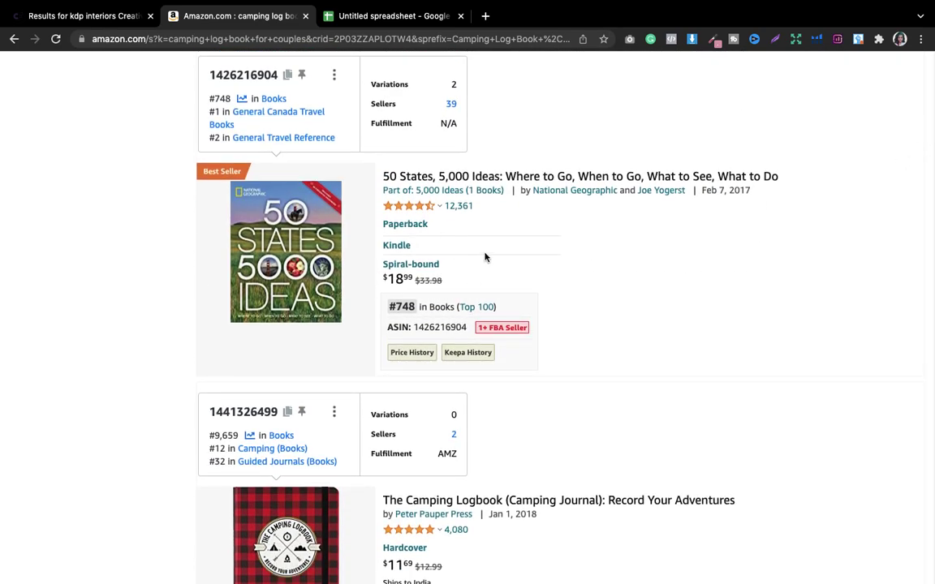
scroll(544, 256, down, 5)
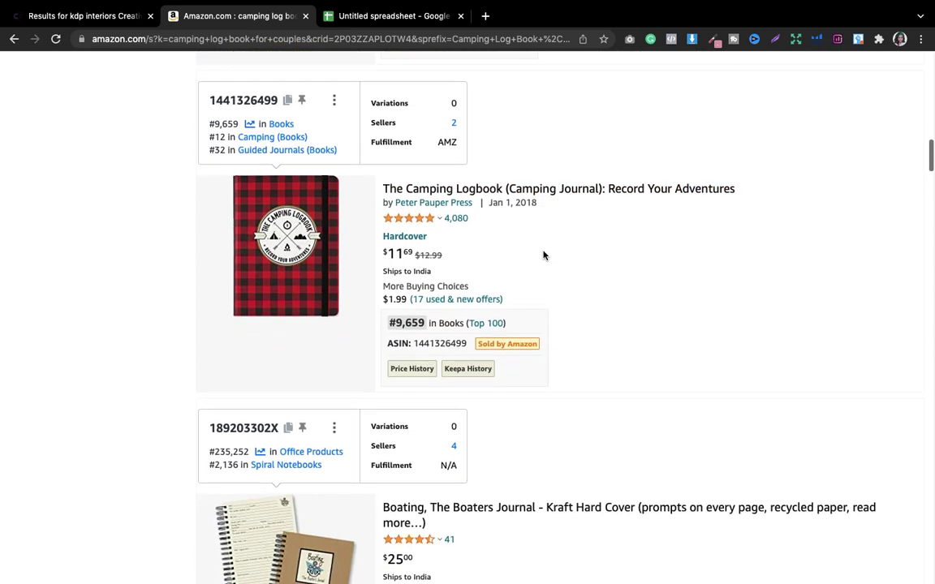
mouse_move(270, 209)
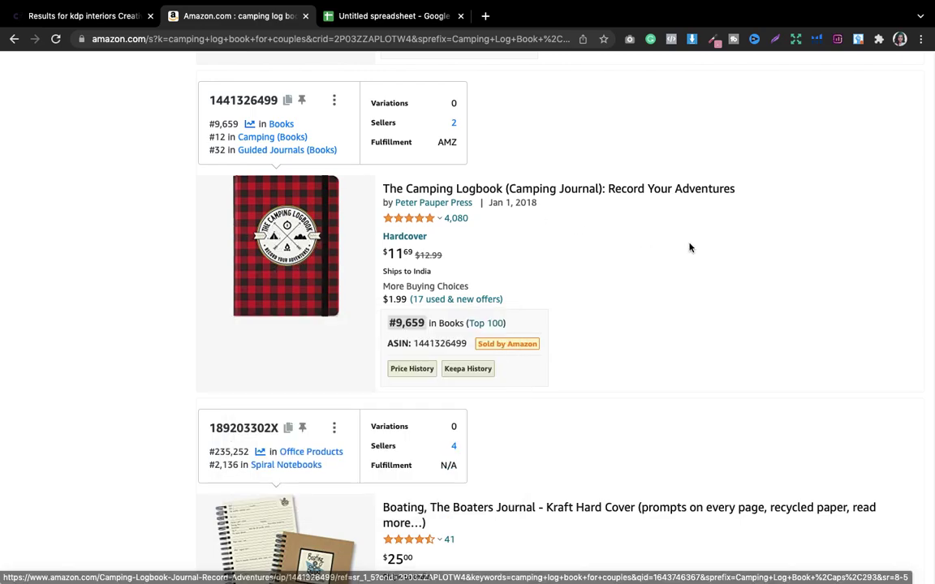
scroll(689, 248, down, 4)
scroll(689, 247, down, 15)
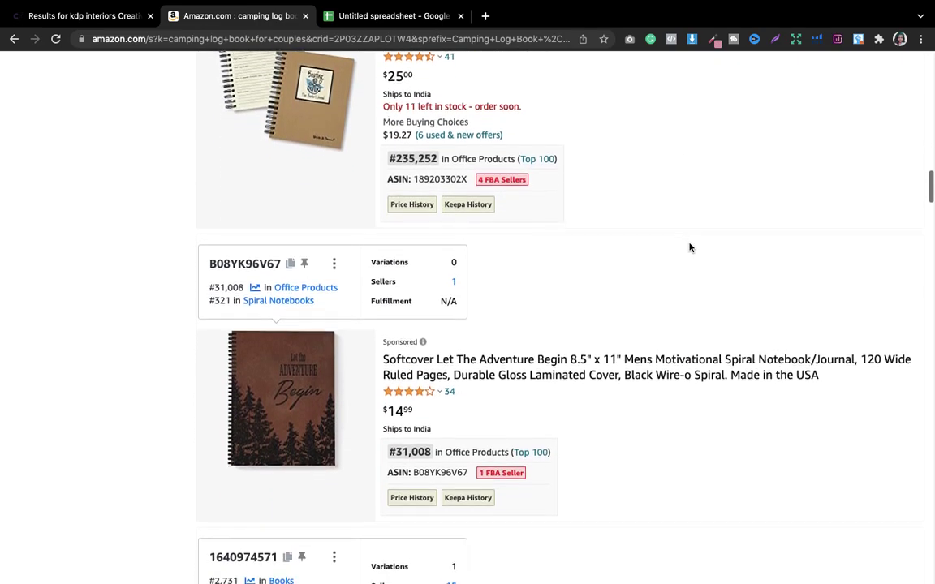
scroll(689, 247, down, 15)
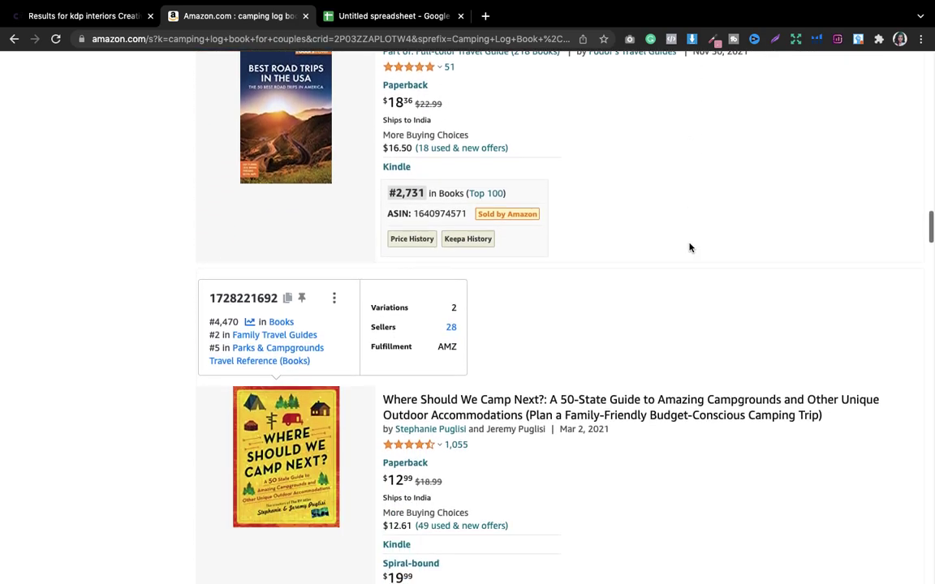
scroll(689, 248, down, 9)
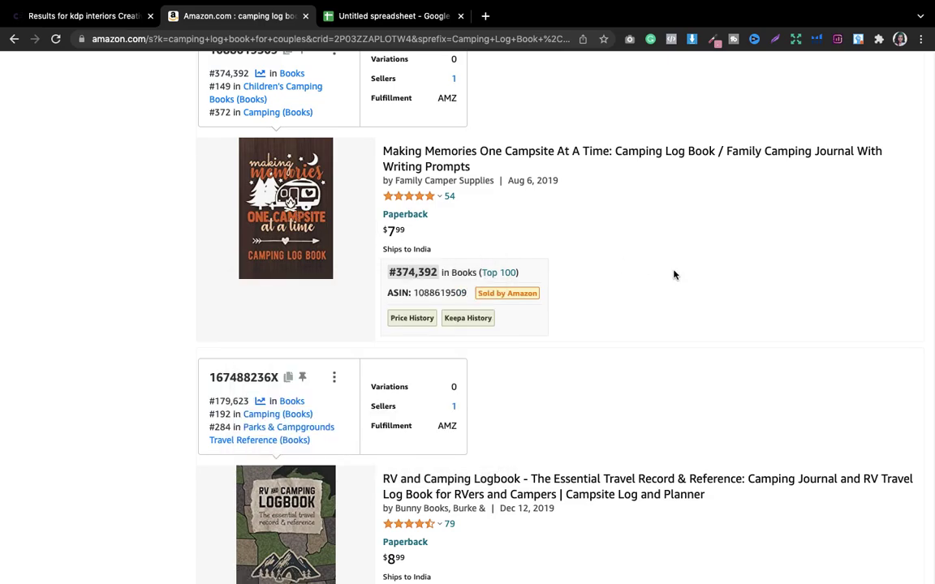
scroll(674, 274, down, 7)
mouse_move(313, 277)
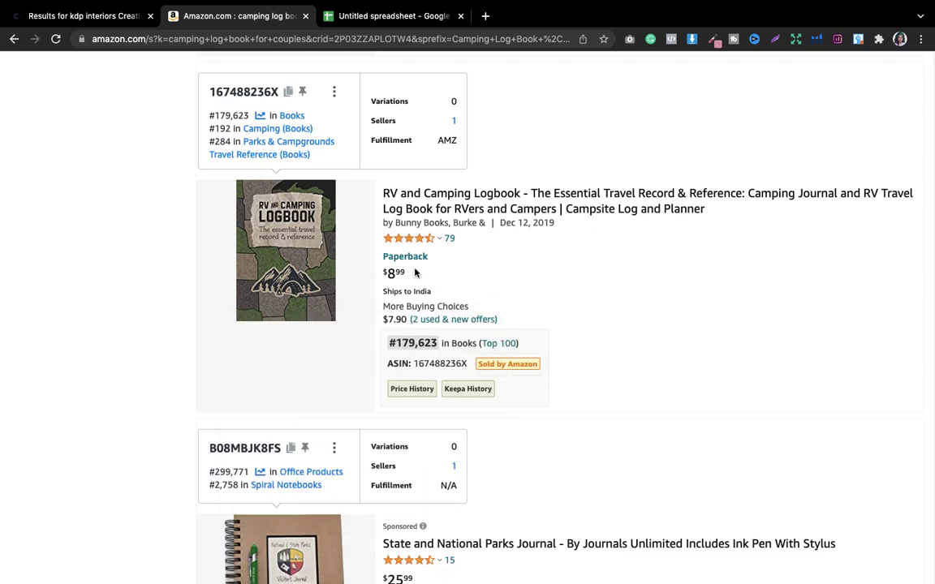
scroll(387, 249, down, 5)
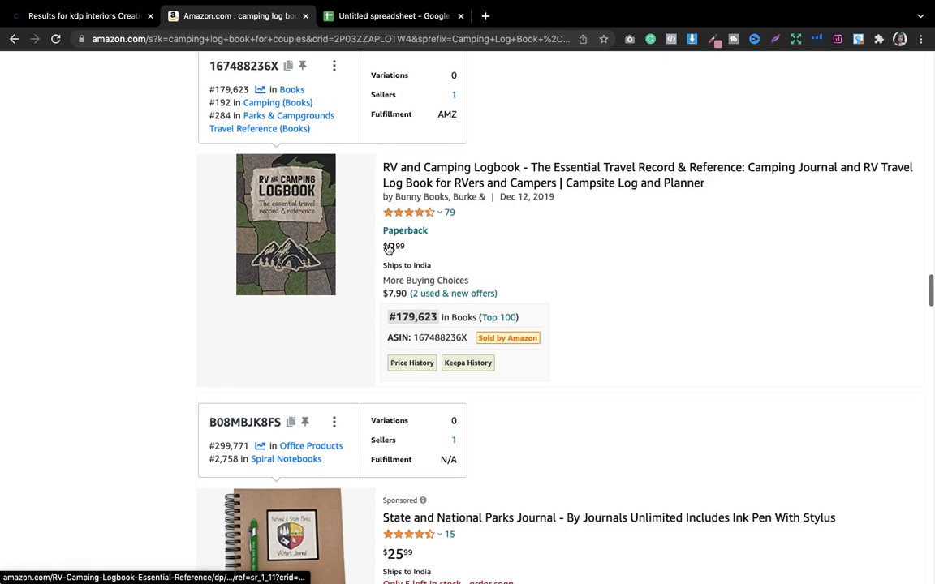
scroll(387, 248, down, 4)
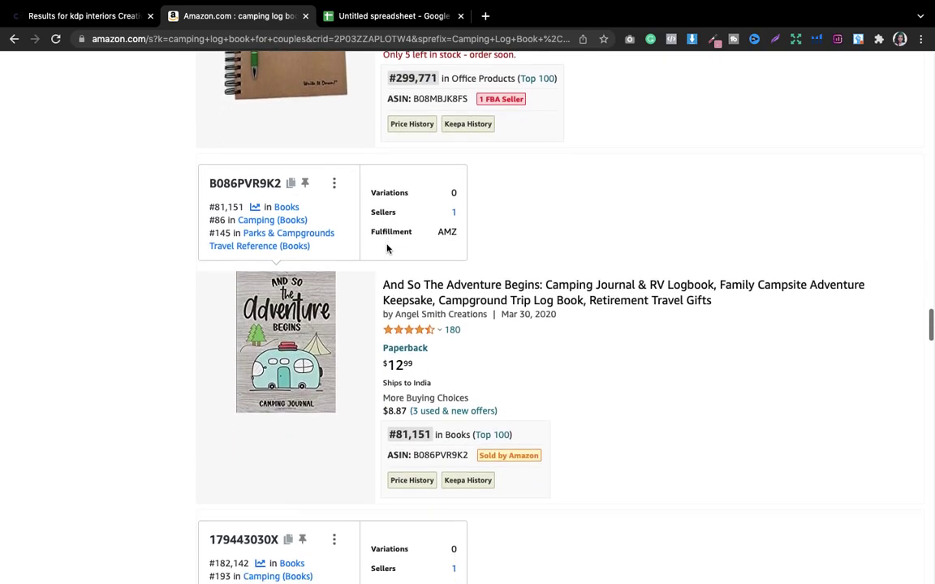
mouse_move(360, 208)
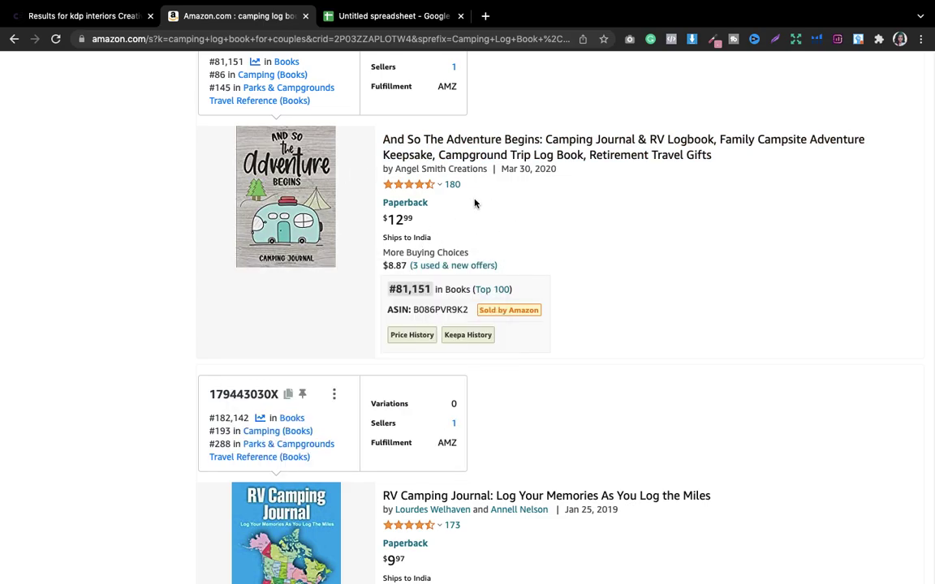
scroll(475, 203, down, 5)
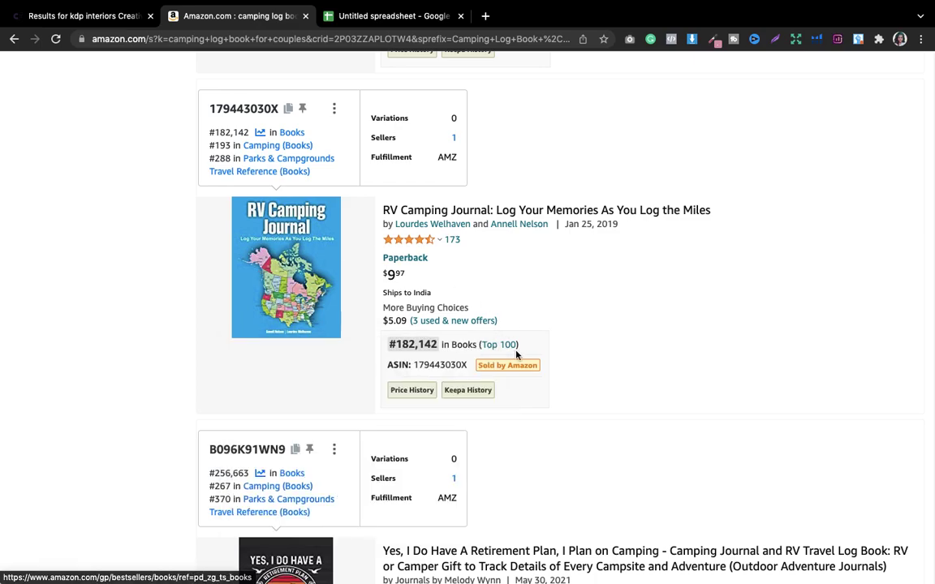
scroll(430, 346, down, 5)
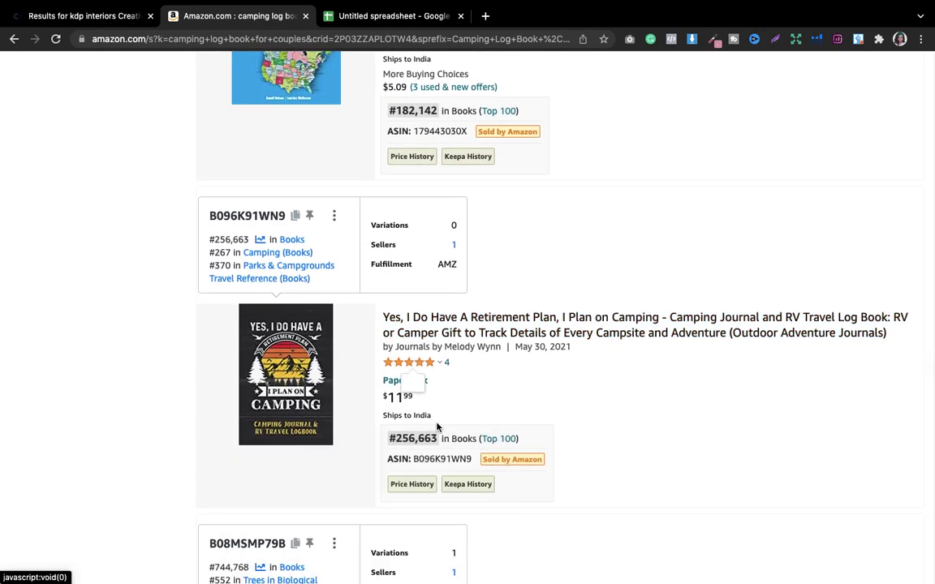
scroll(640, 272, up, 2)
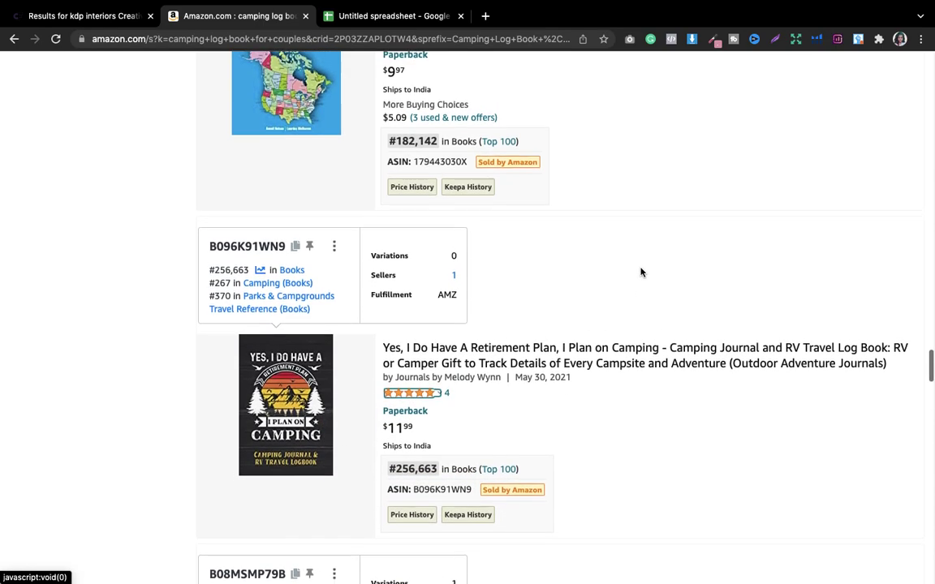
drag(928, 362, 791, 27)
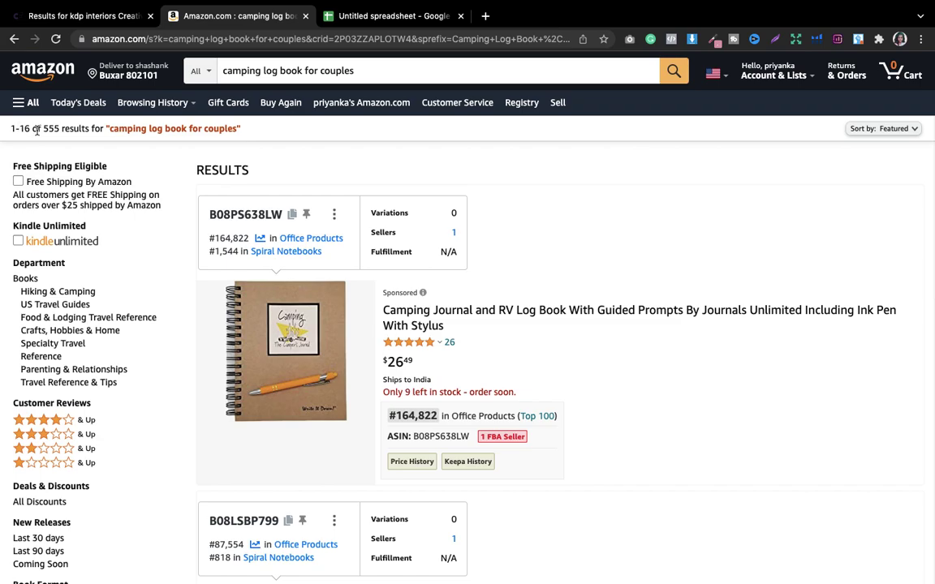
Copy the keyword "camping log book for couples" from the Amazon search
click(332, 71)
triple_click(332, 71)
key(ctrl+c)
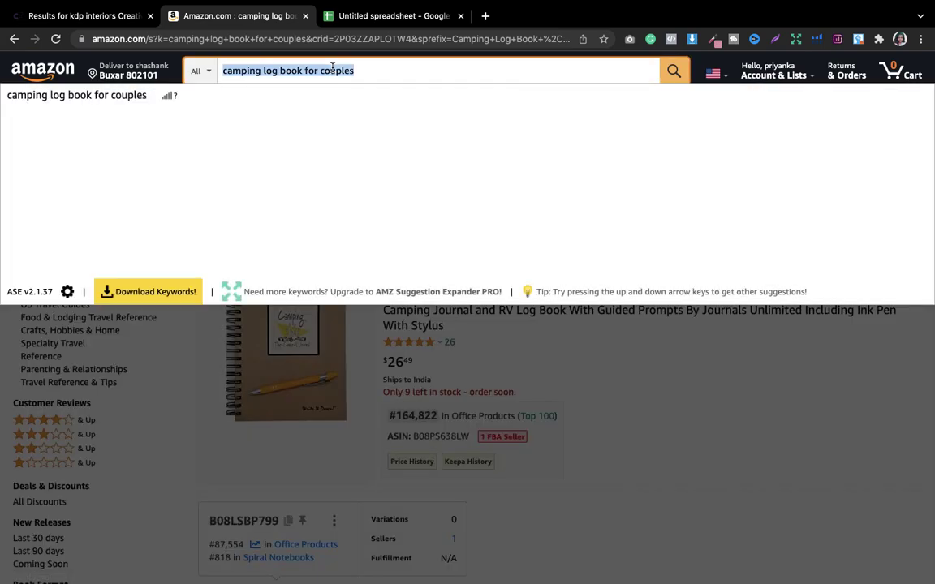
Switch to the untitled Google Sheets spreadsheet, widen column A and paste "camping log book for couples" into cell A3
click(353, 25)
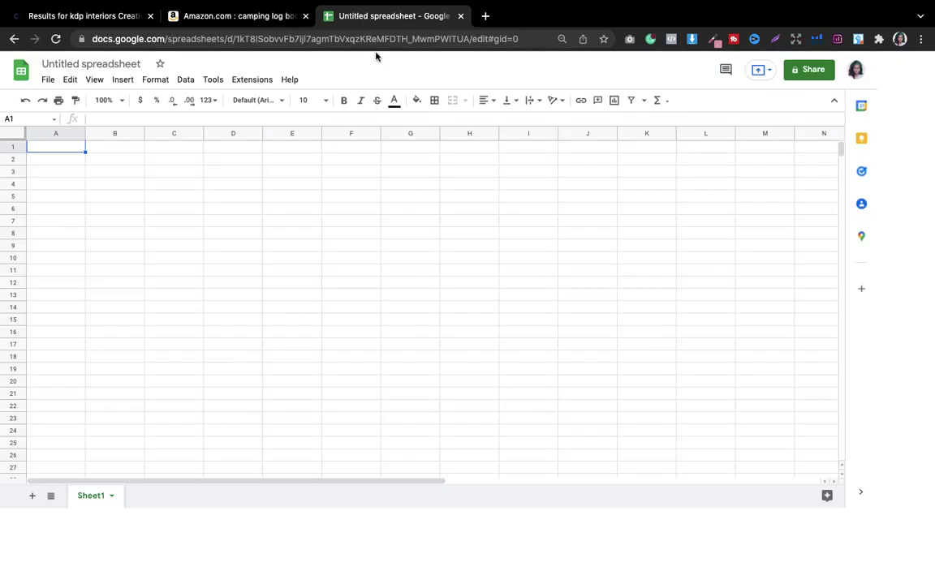
drag(79, 132, 162, 132)
click(254, 186)
double_click(35, 171)
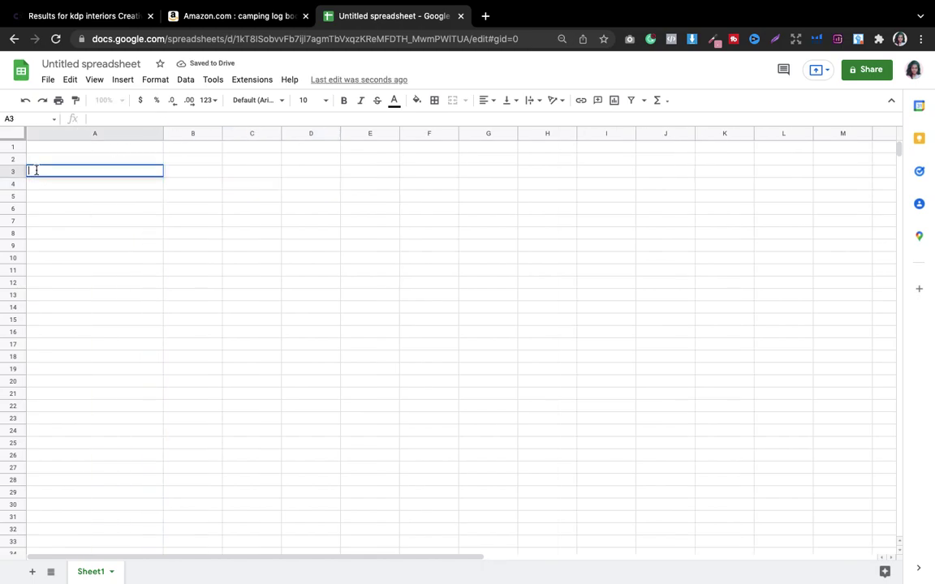
key(ctrl+v)
click(147, 222)
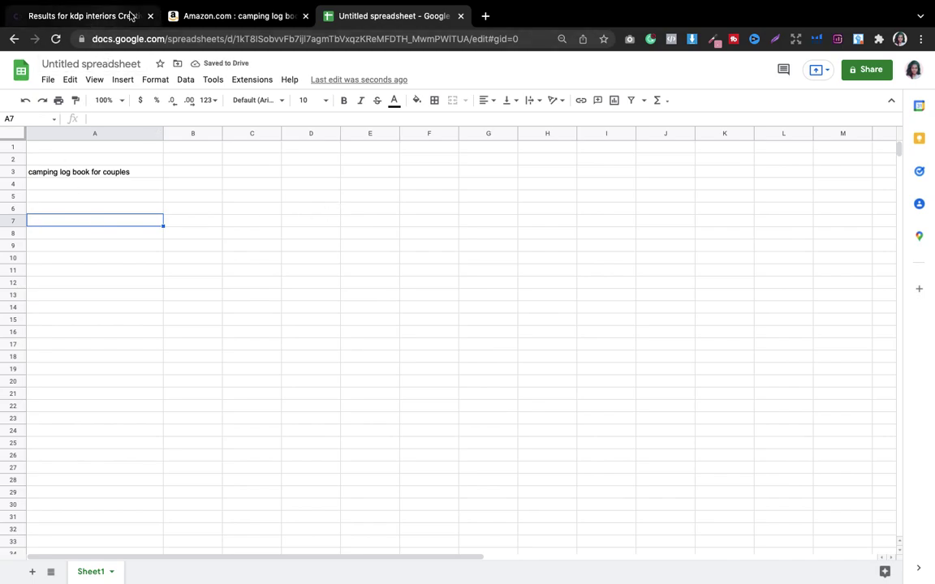
Switch to the Creative Fabrica KDP interiors results and copy "Bowling Score Book" from the product title
click(99, 20)
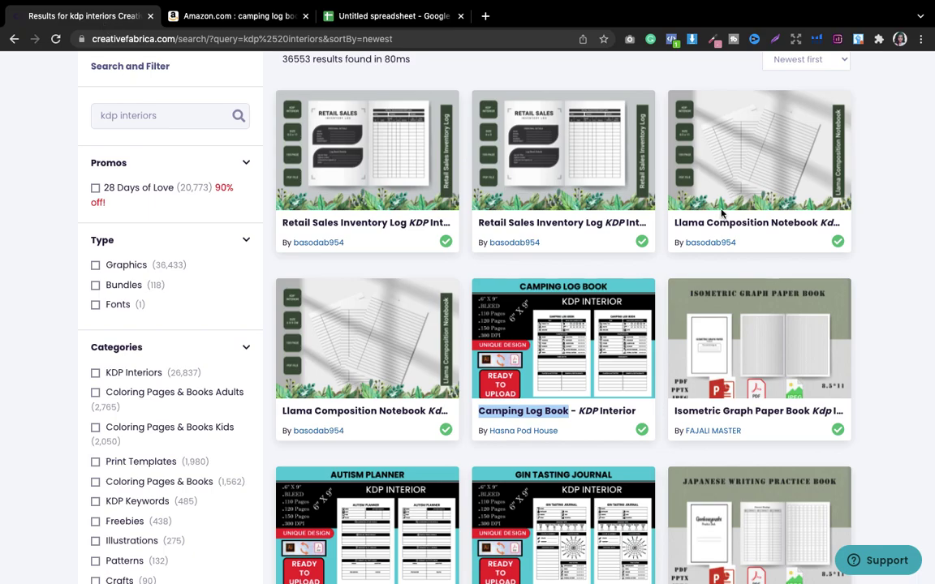
scroll(880, 232, down, 5)
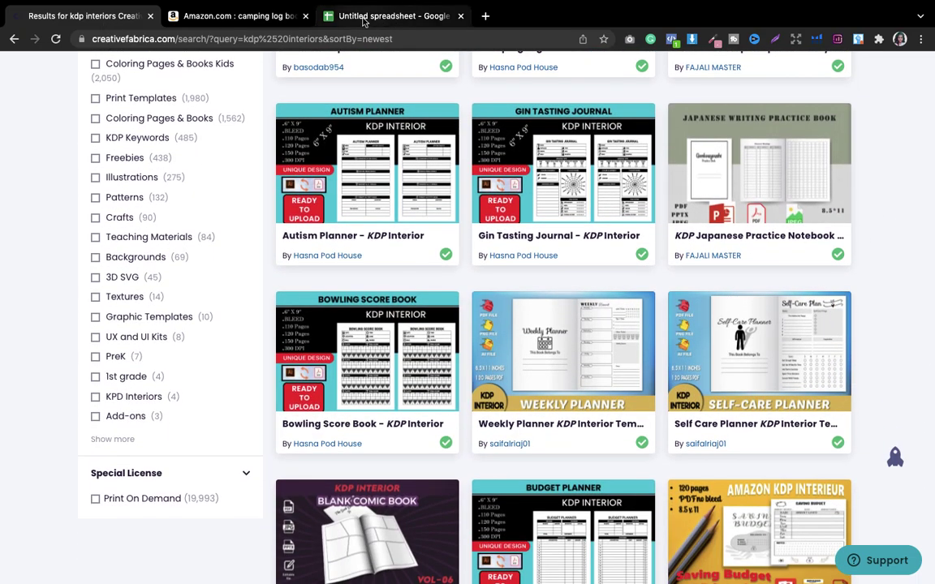
click(359, 22)
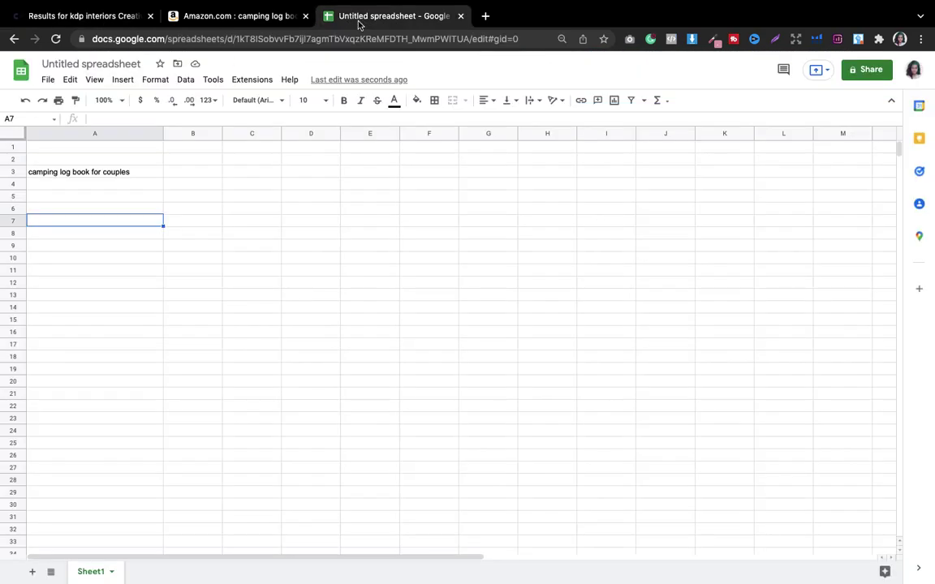
click(79, 19)
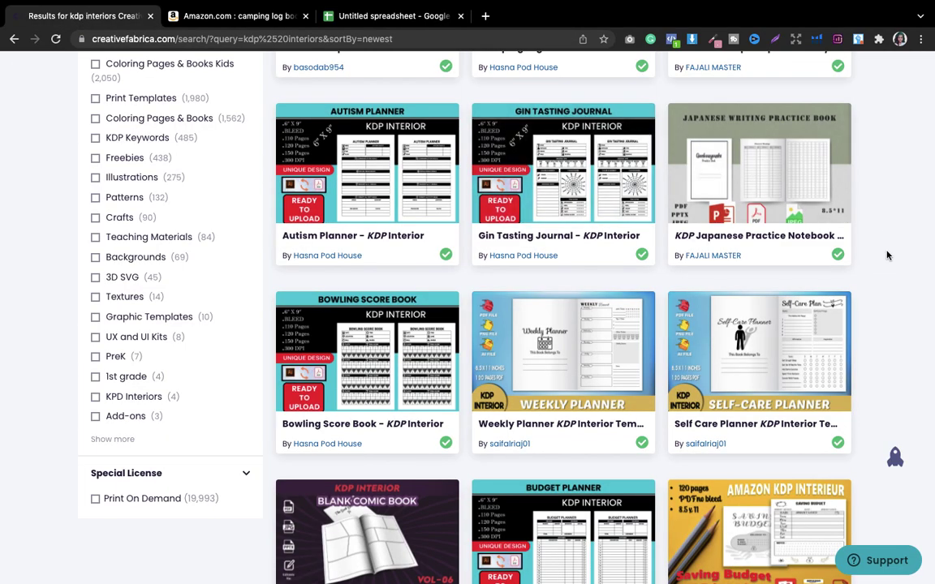
scroll(887, 256, down, 1)
scroll(928, 261, down, 2)
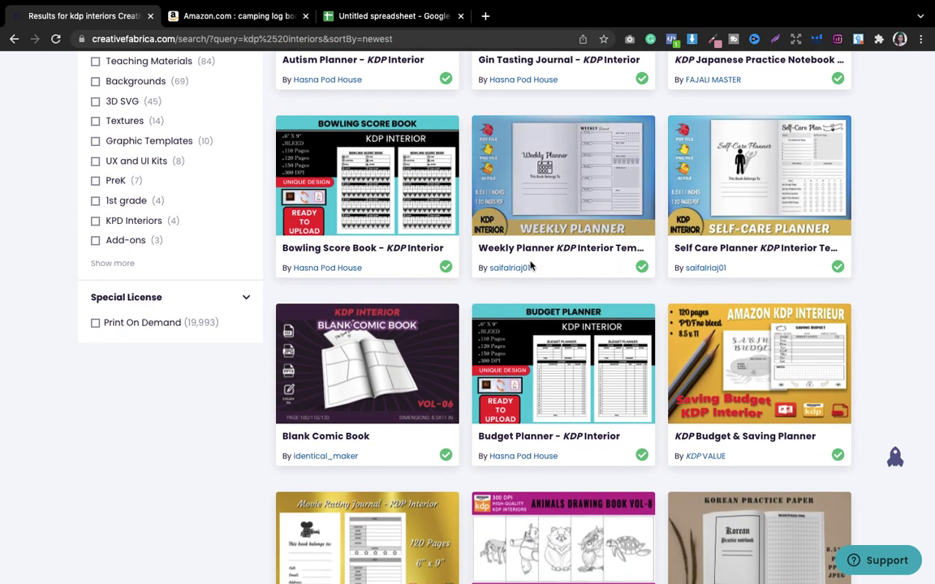
drag(277, 249, 377, 248)
key(ctrl+c)
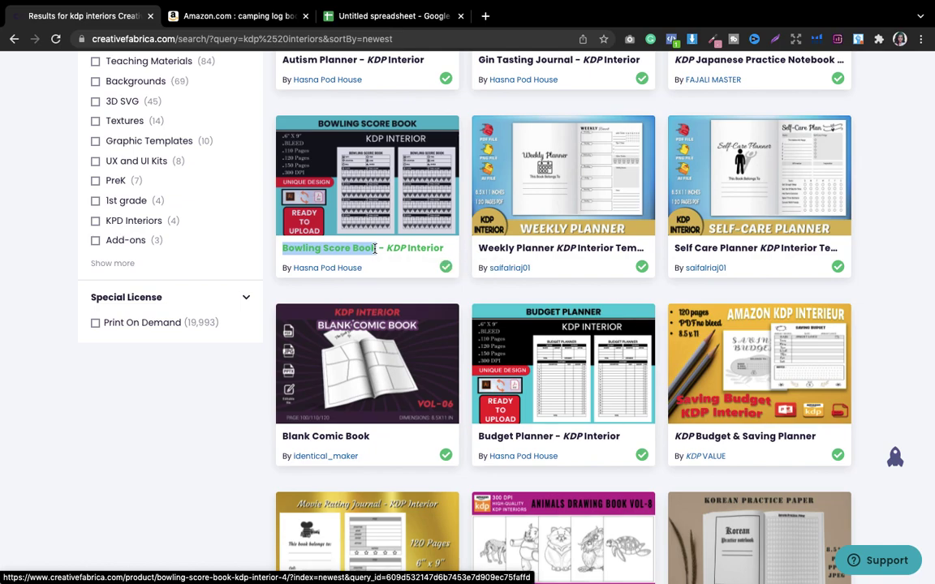
Switch to Amazon and search for the copied "Bowling Score Book" in place of the camping keyword
click(244, 15)
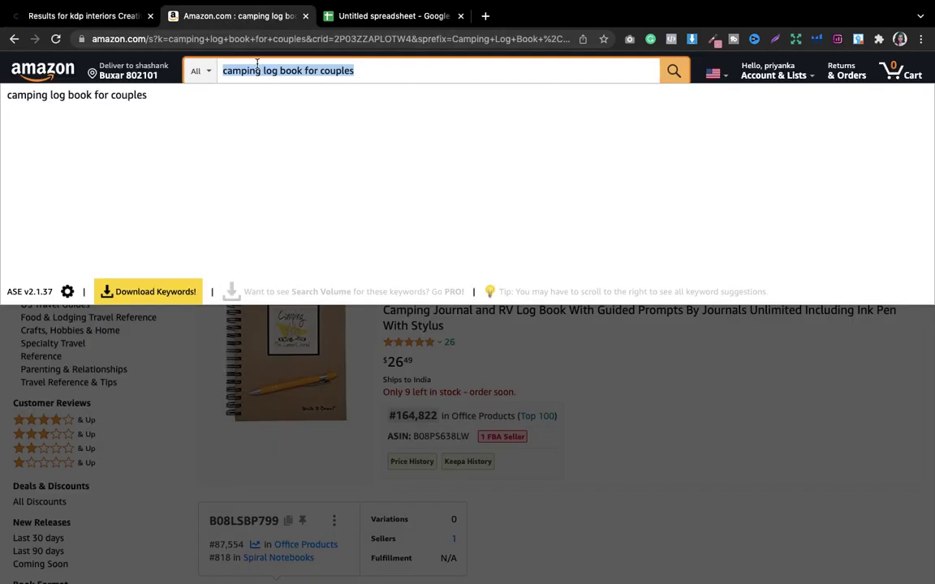
key(ctrl+v)
key(Return)
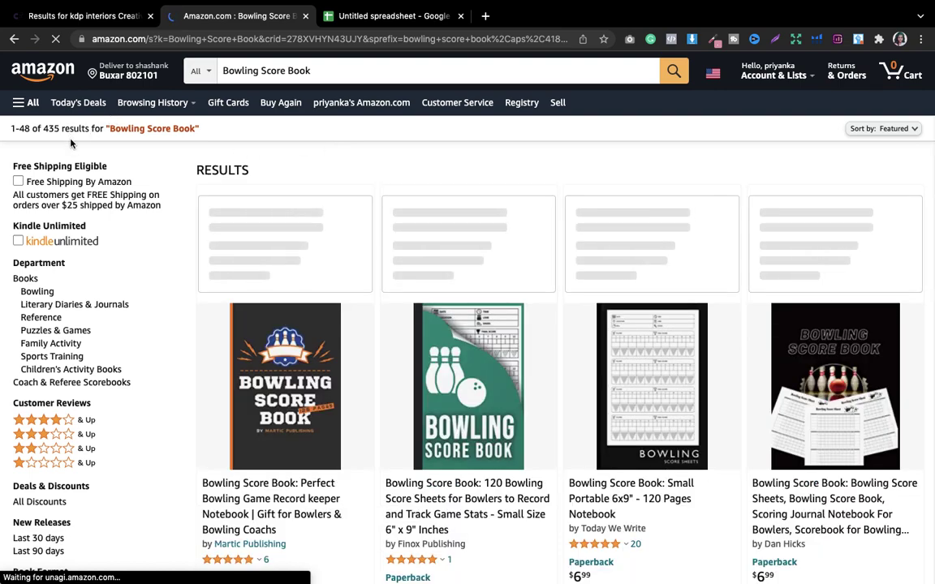
Examine the "Bowling Score Book" listings on Amazon, checking best seller ranks, prices, reviews and the result count
scroll(456, 176, down, 1)
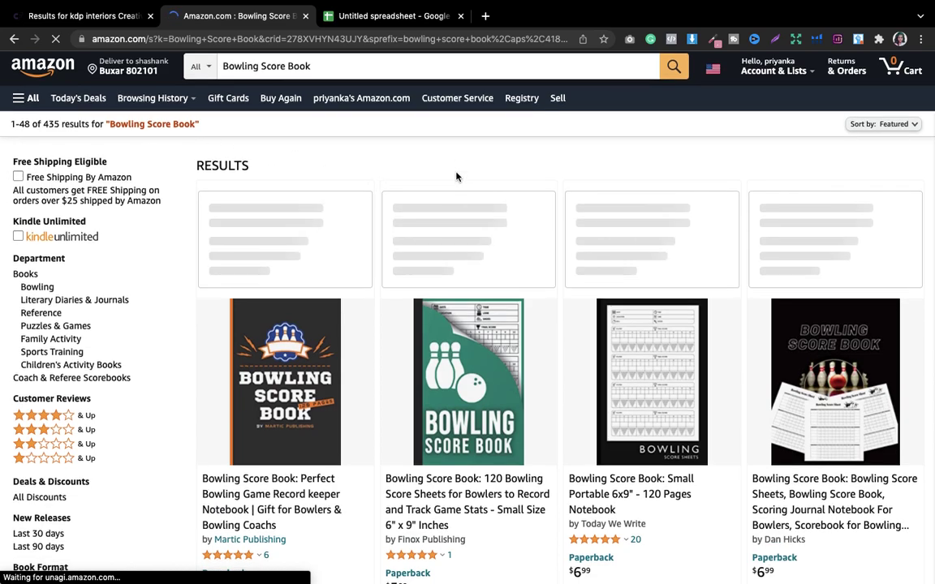
scroll(456, 176, down, 2)
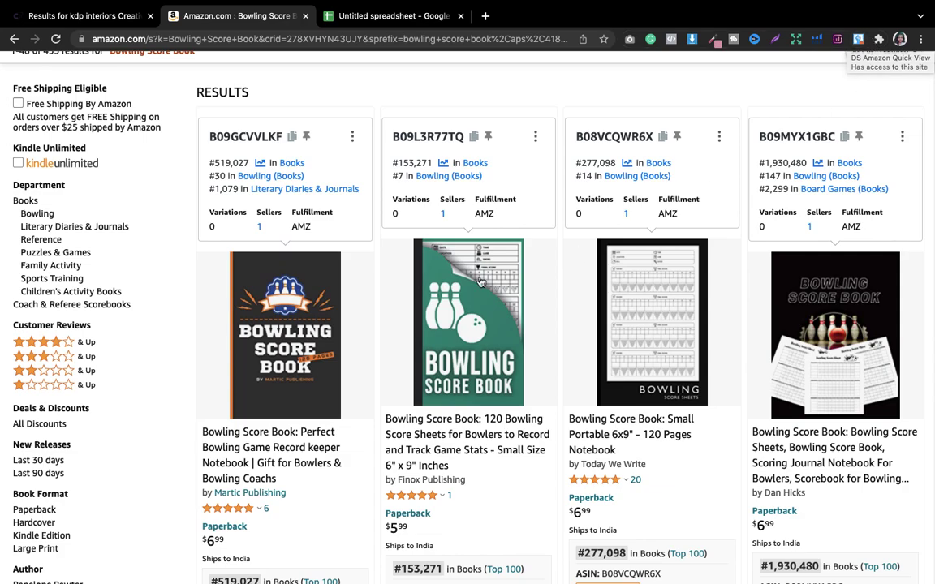
mouse_move(481, 280)
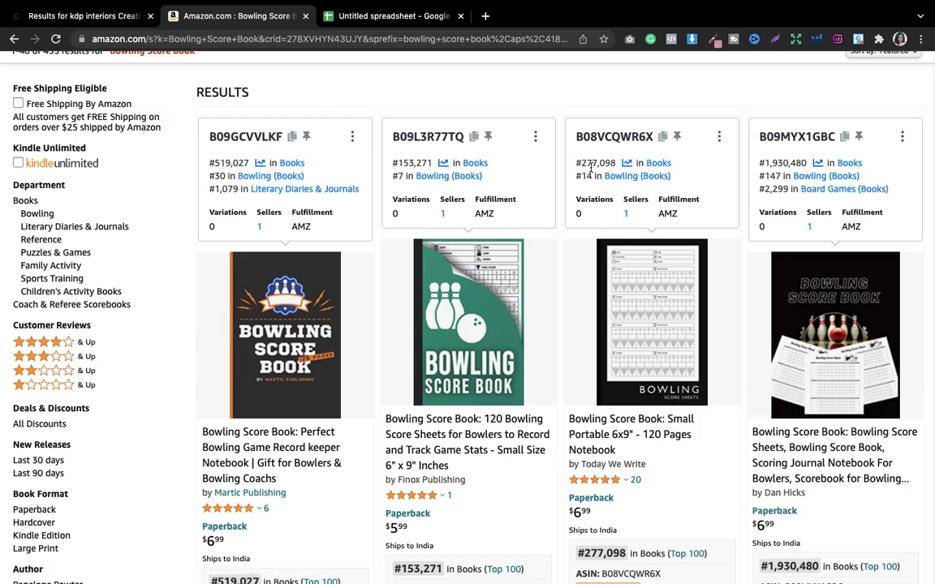
scroll(608, 157, down, 5)
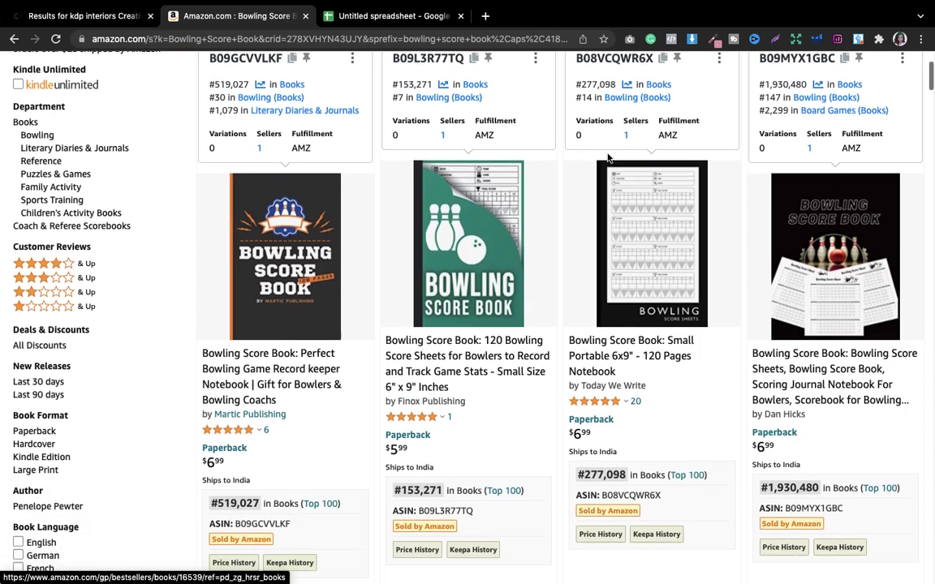
scroll(608, 154, down, 1)
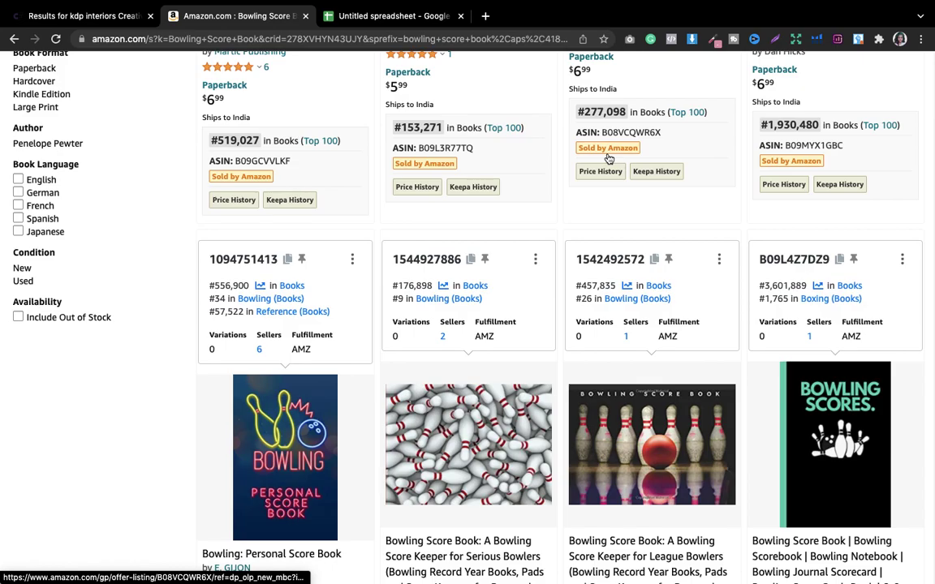
scroll(608, 157, down, 2)
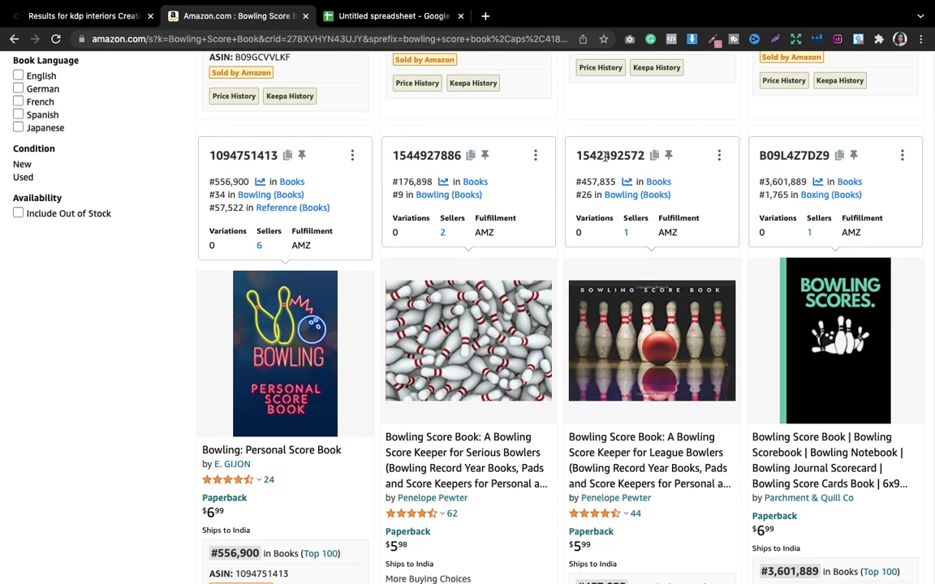
scroll(605, 156, down, 5)
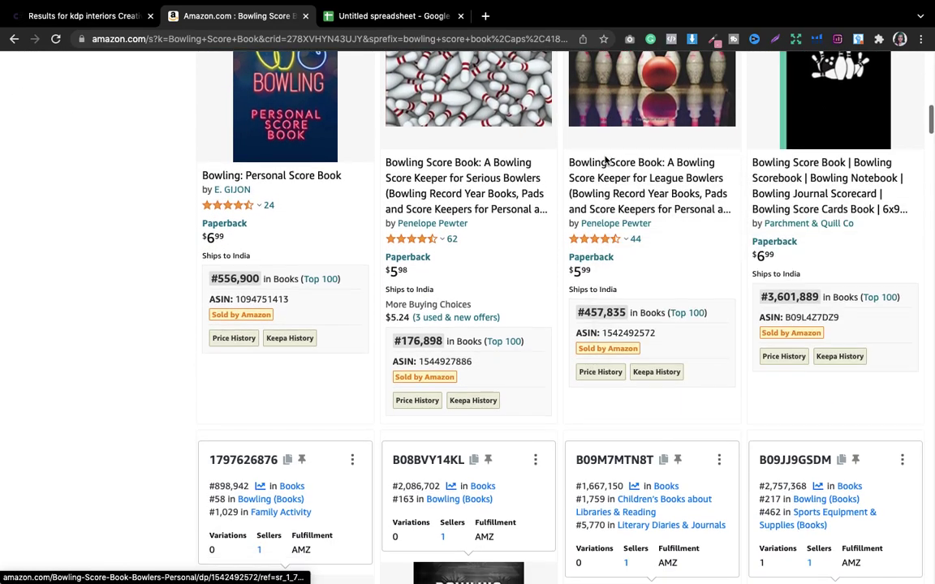
scroll(604, 156, down, 3)
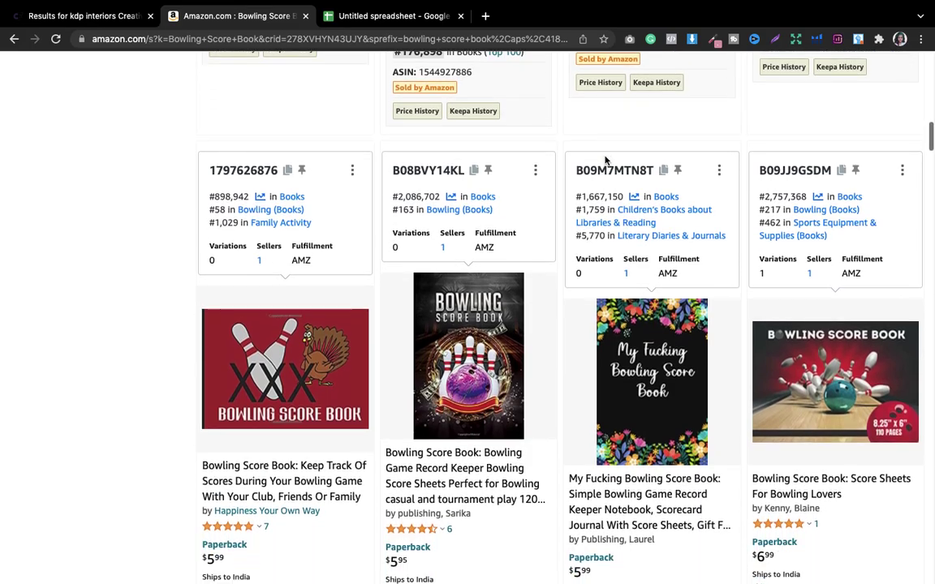
drag(930, 140, 922, 324)
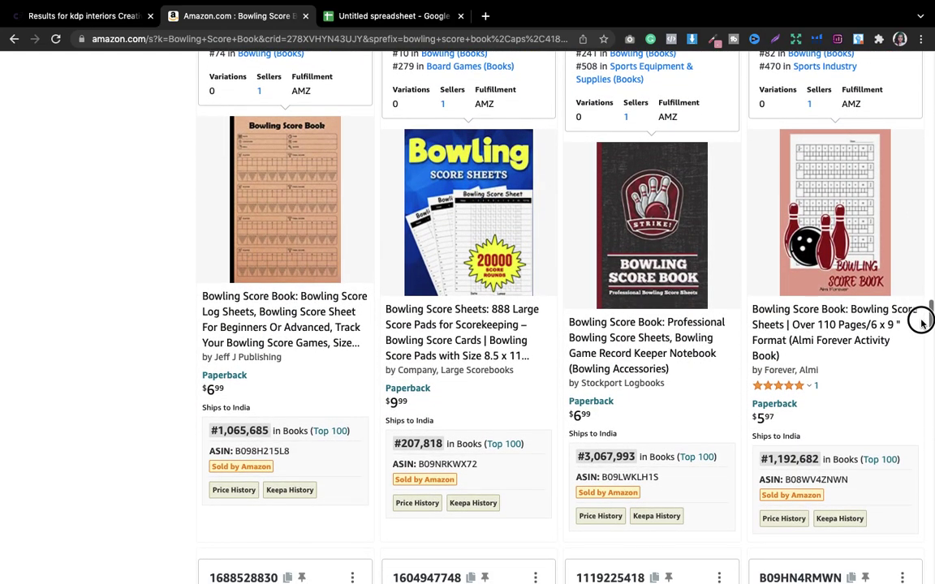
mouse_move(482, 344)
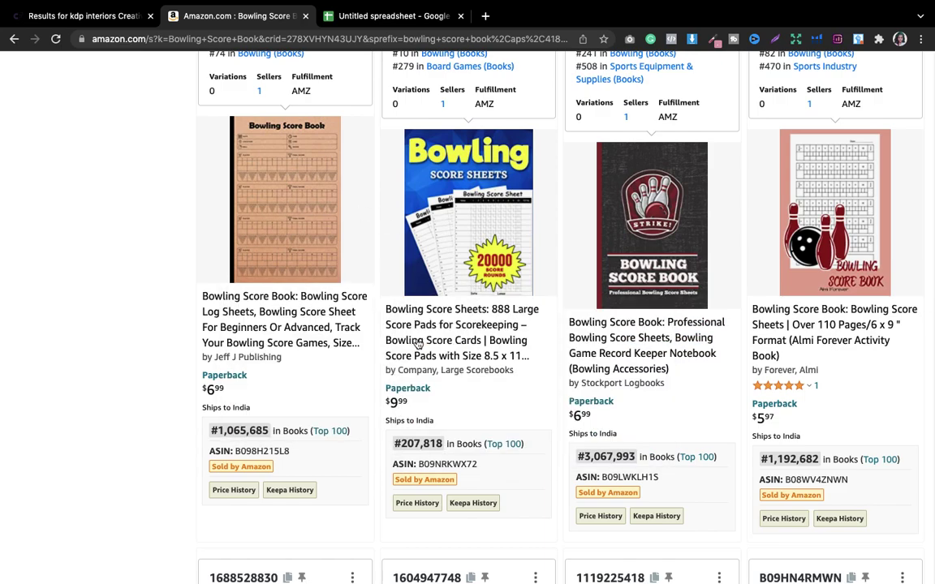
scroll(456, 231, up, 3)
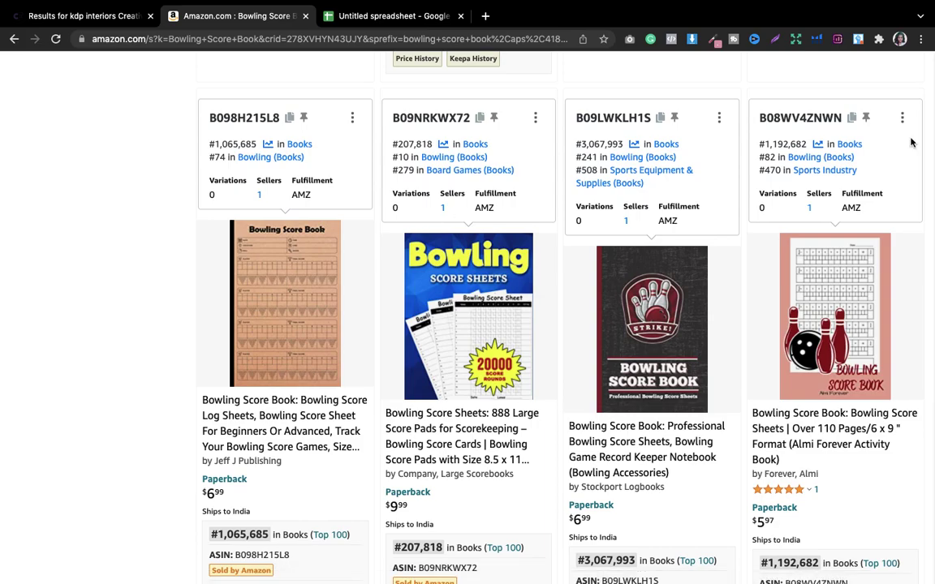
scroll(909, 130, up, 1)
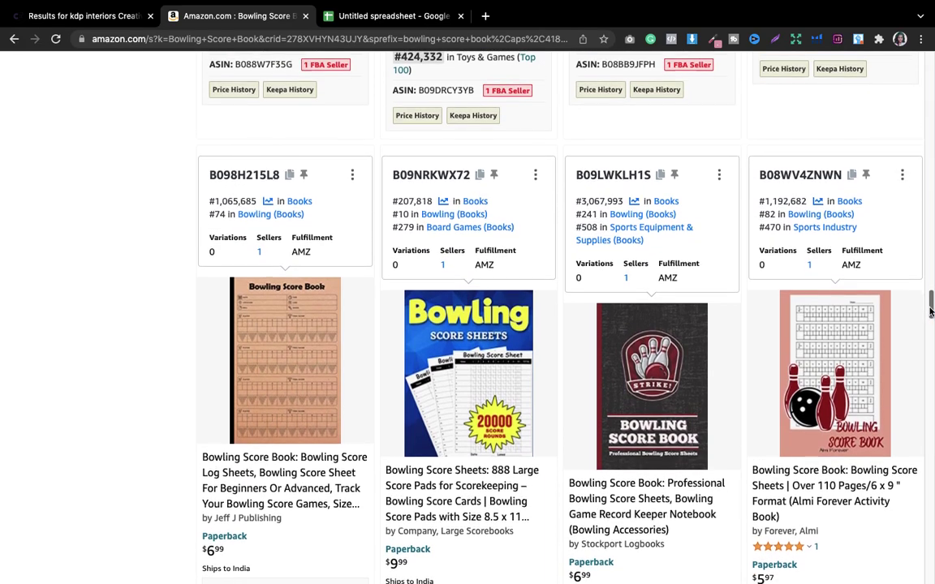
scroll(928, 308, up, 10)
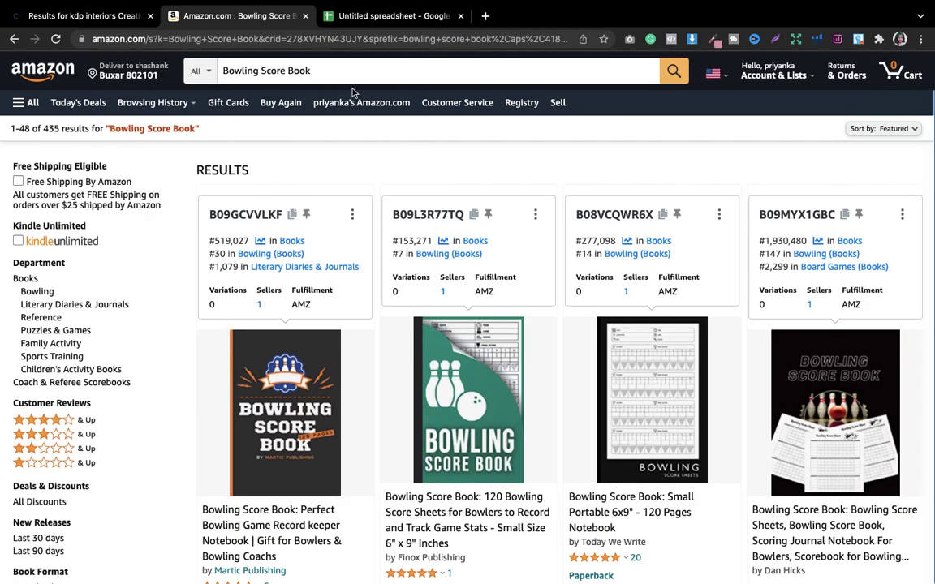
Copy the keyword "Bowling Score Book" from the Amazon search and paste it into cell A4 of the untitled Google Sheets spreadsheet
key(ctrl+a)
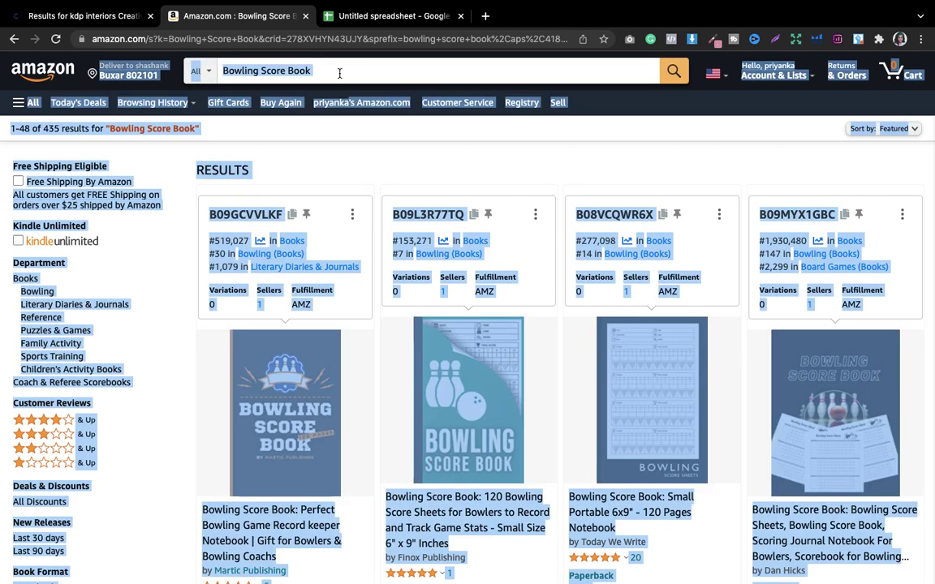
click(340, 73)
key(ctrl+a)
key(ctrl+c)
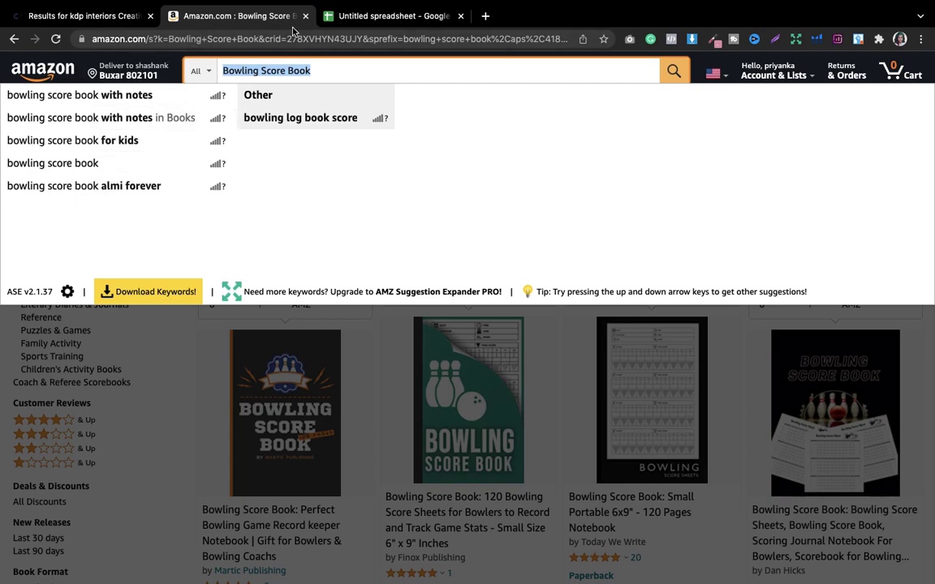
click(381, 17)
double_click(70, 185)
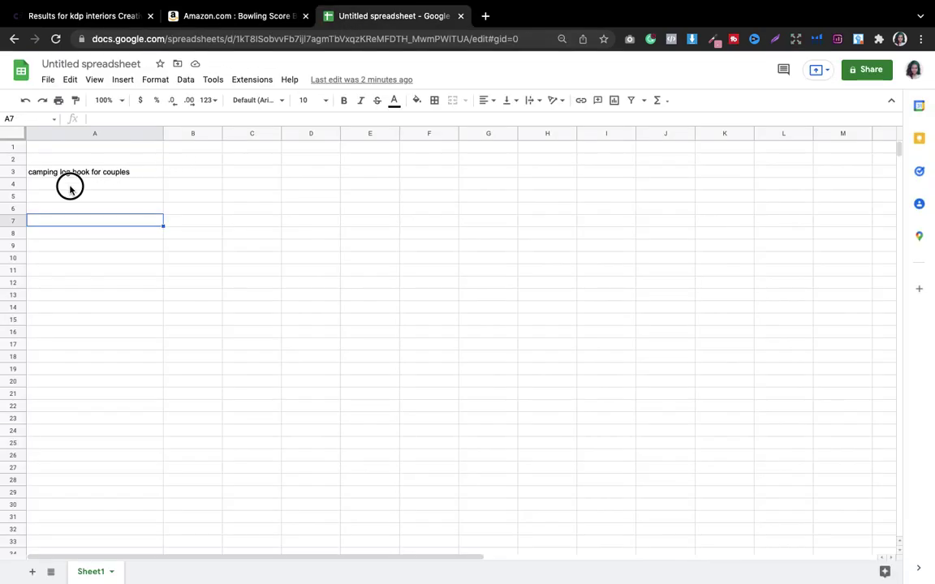
key(ctrl+v)
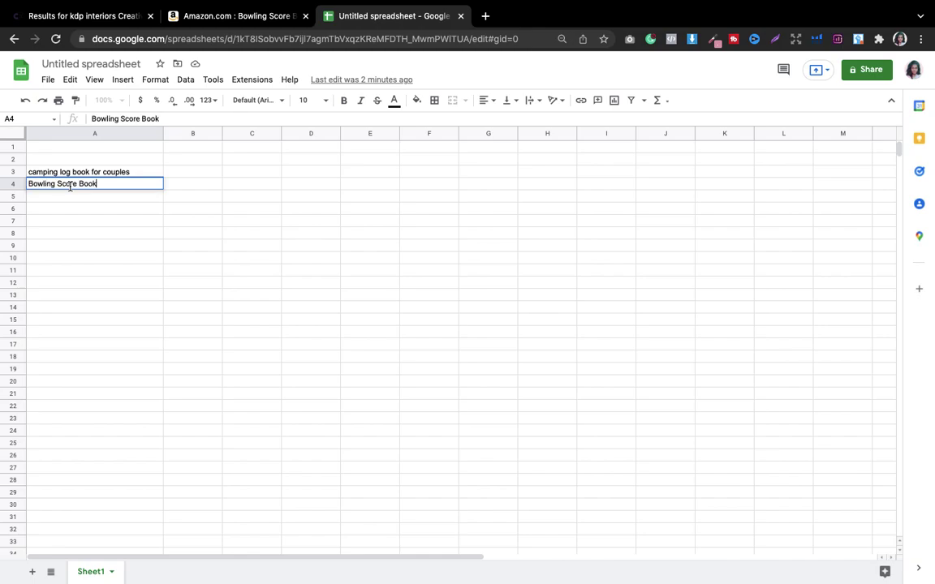
click(209, 271)
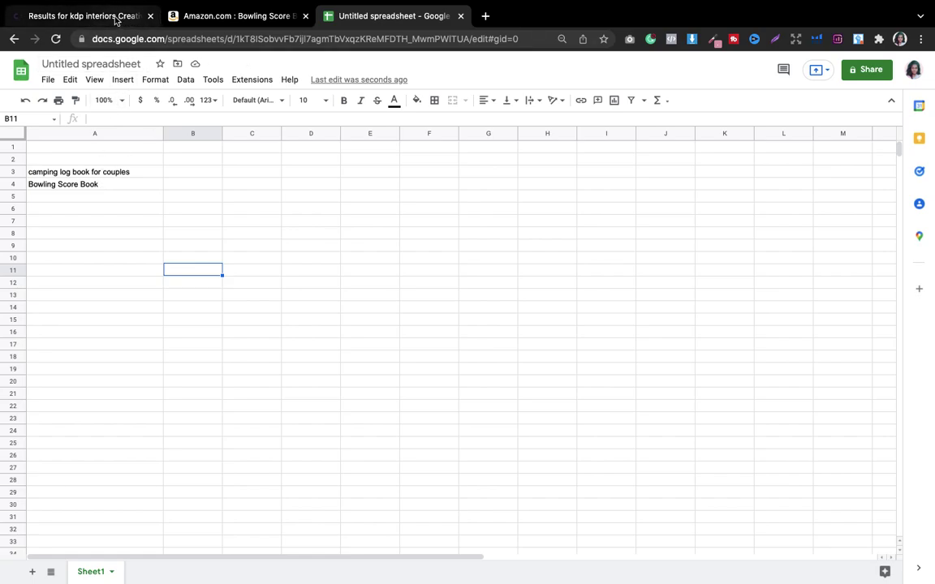
Switch to Creative Fabrica and look through the newest KDP interiors and the category filters for further niche ideas
click(116, 20)
click(887, 258)
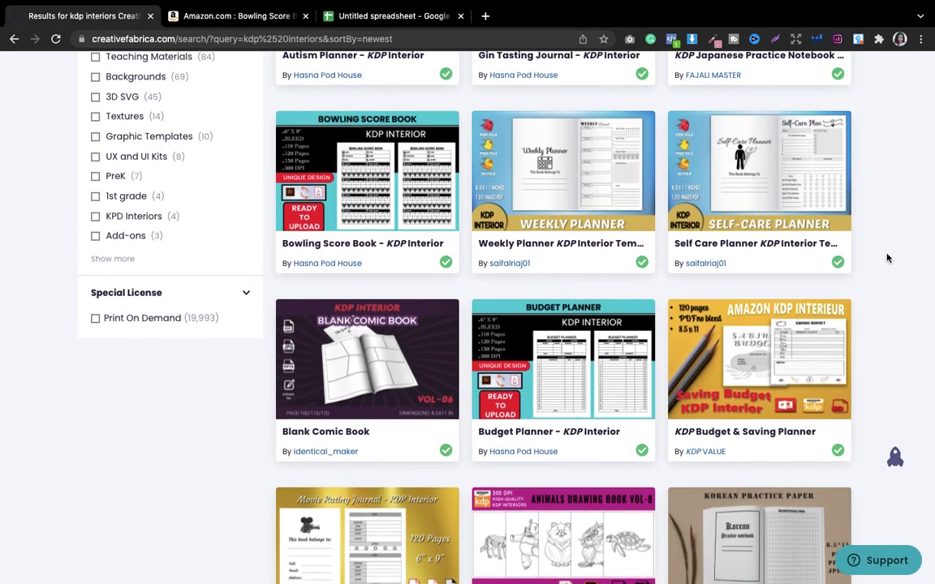
scroll(889, 258, down, 1)
scroll(931, 305, down, 1)
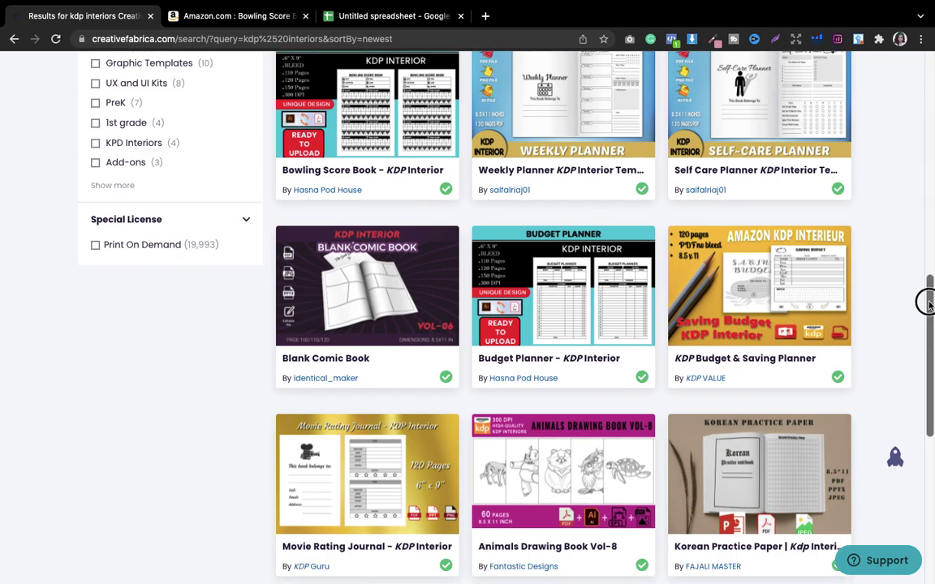
drag(929, 304, 926, 328)
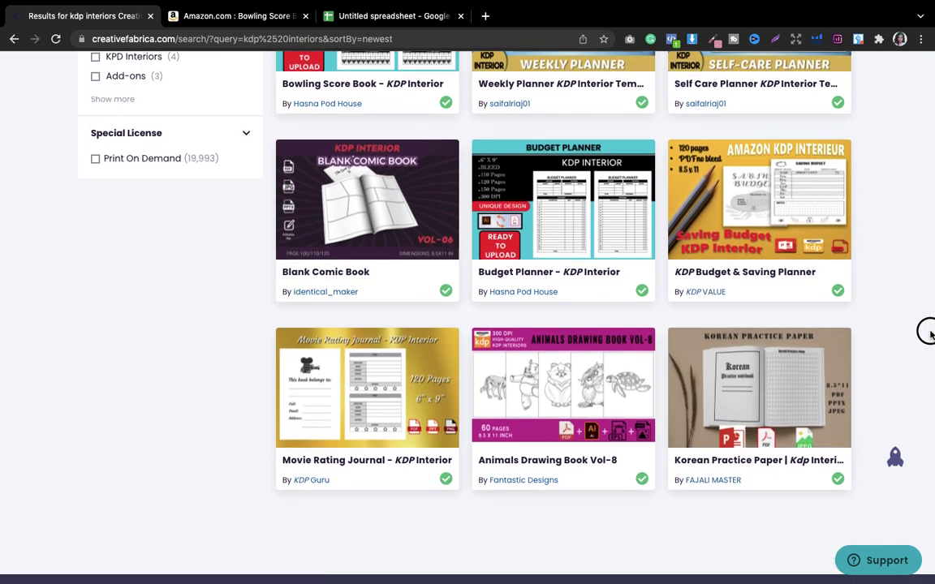
scroll(917, 300, up, 4)
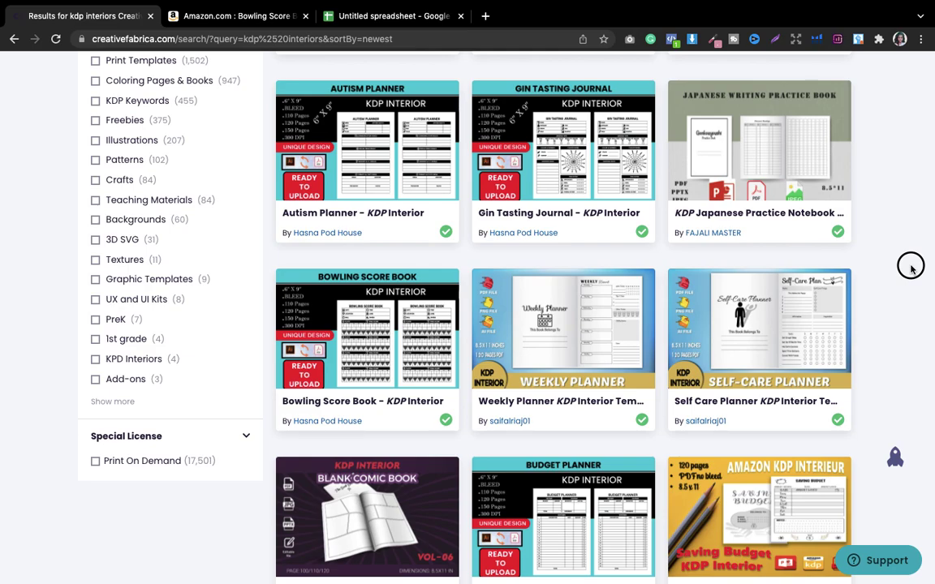
scroll(911, 265, up, 6)
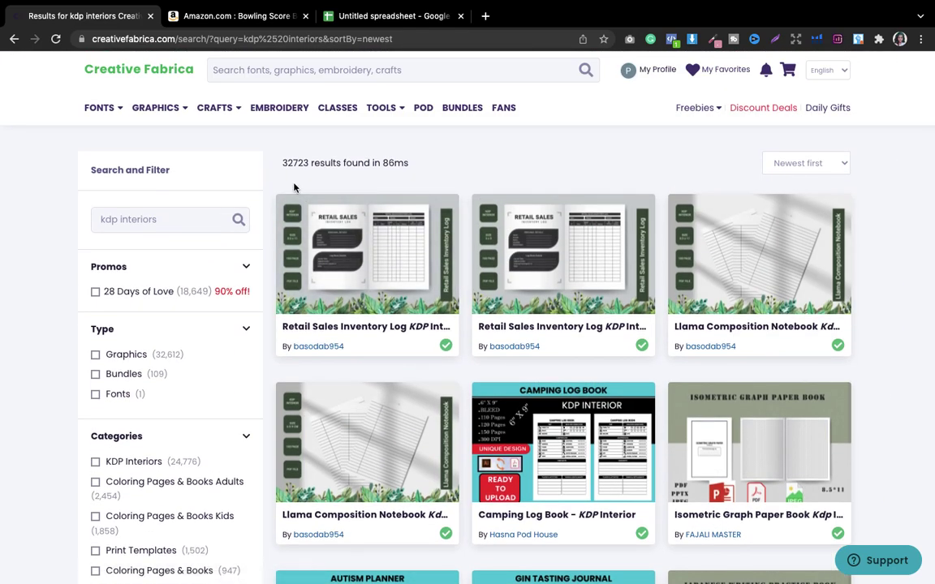
scroll(295, 190, down, 1)
scroll(294, 189, down, 2)
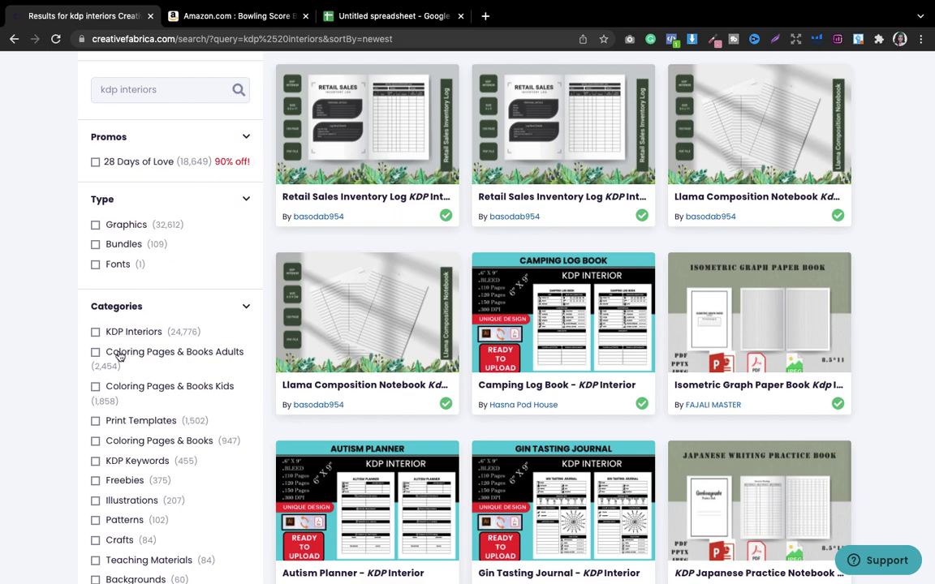
Filter the Creative Fabrica results to the Coloring Pages & Books Kids category and rerun the search without the "kdp interiors" keyword
click(96, 388)
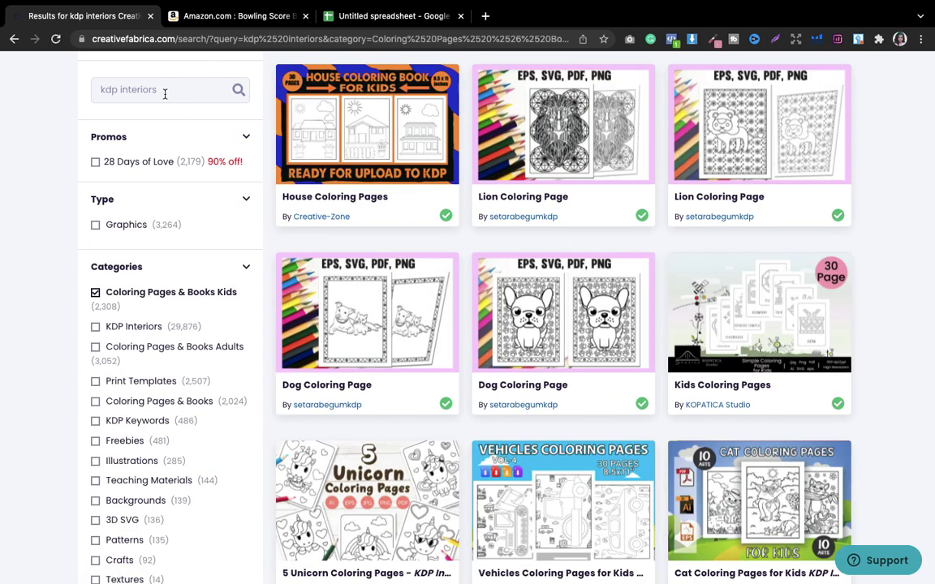
drag(162, 90, 83, 91)
key(BackSpace)
key(Return)
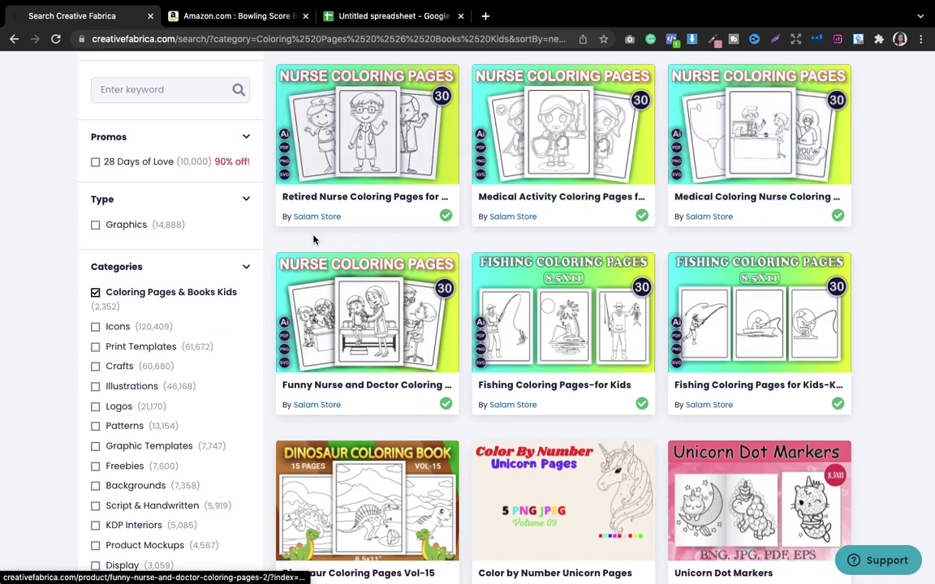
scroll(933, 258, down, 2)
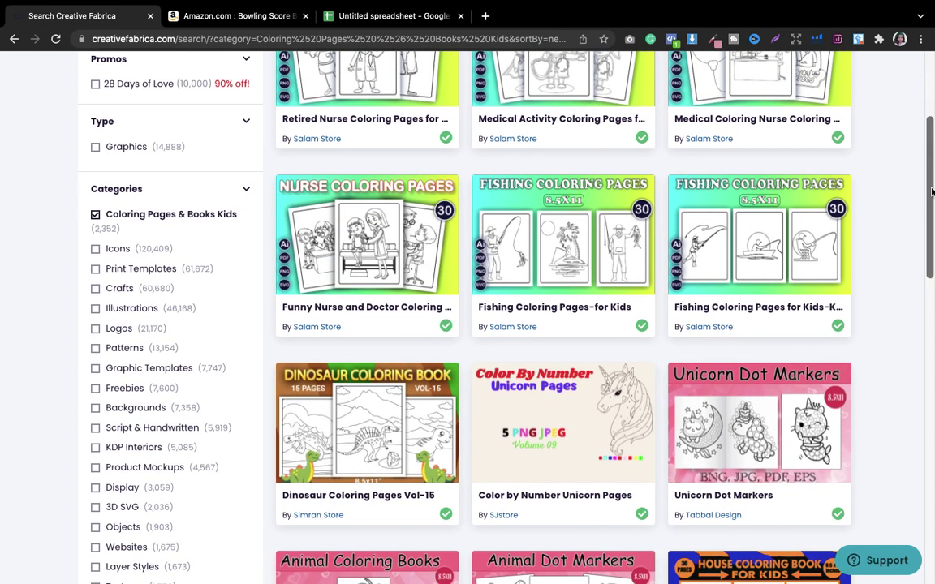
Search the Coloring Pages & Books Kids category on Creative Fabrica for the keyword "kdp interiors"
drag(931, 191, 921, 406)
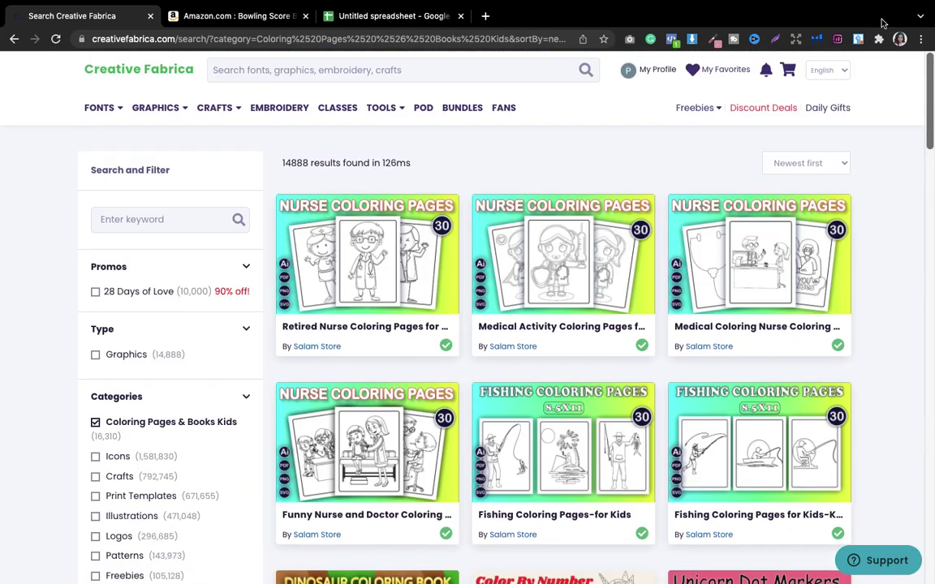
click(135, 219)
text(kdp interiosr)
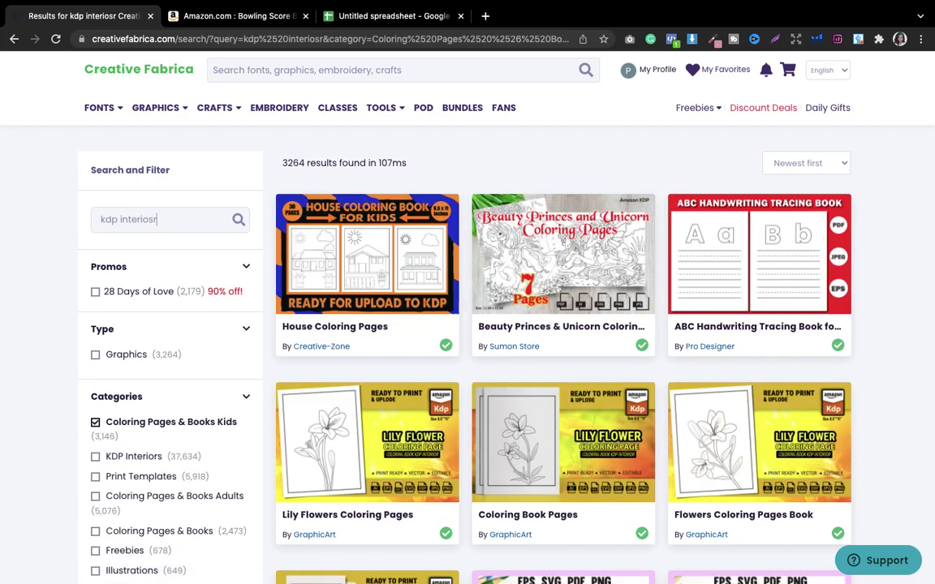
key(BackSpace)
key(BackSpace)
text(rs)
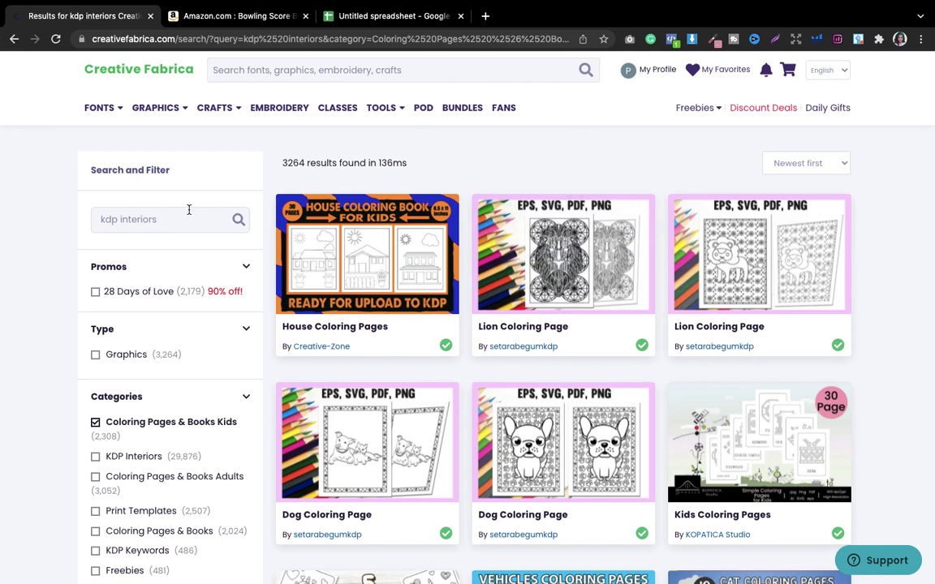
Copy "Cat Coloring" from the cat coloring pages product title, switch to Amazon and search for "cat coloring book"
scroll(649, 139, down, 2)
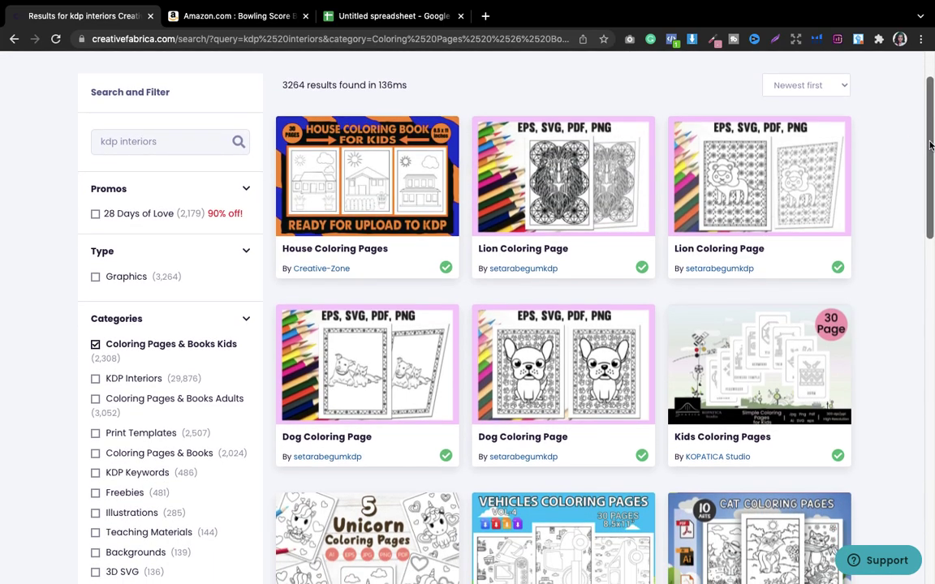
drag(931, 144, 926, 255)
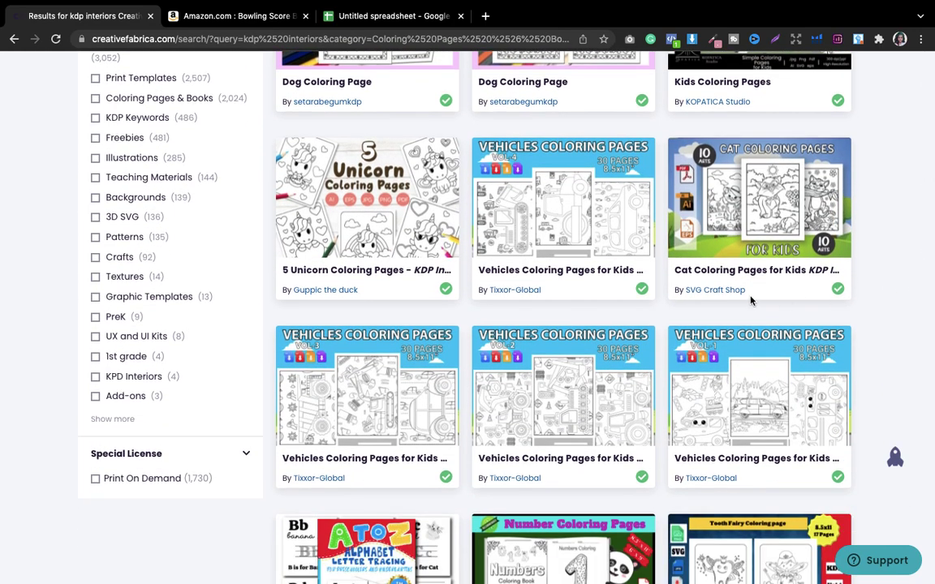
drag(673, 270, 737, 270)
key(super+c)
click(236, 16)
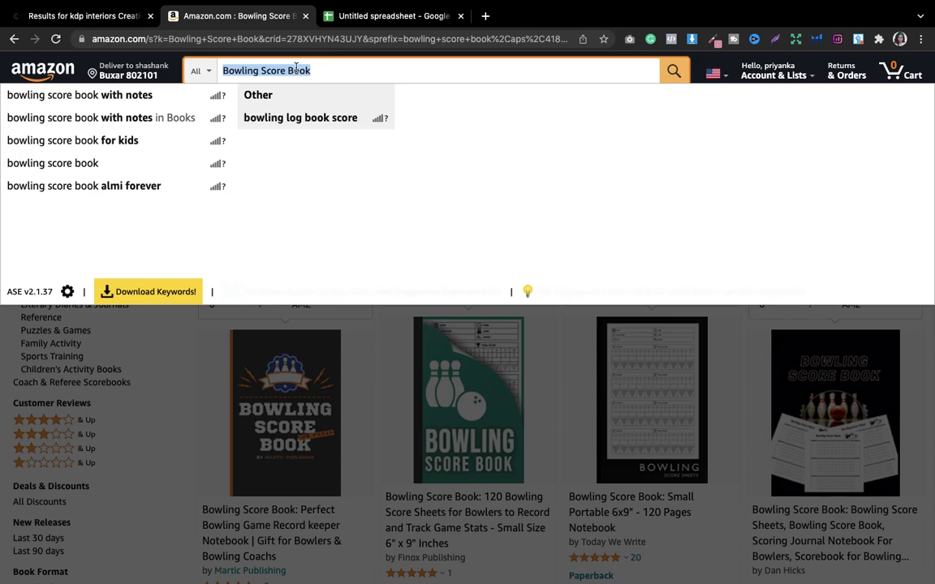
key(super+v)
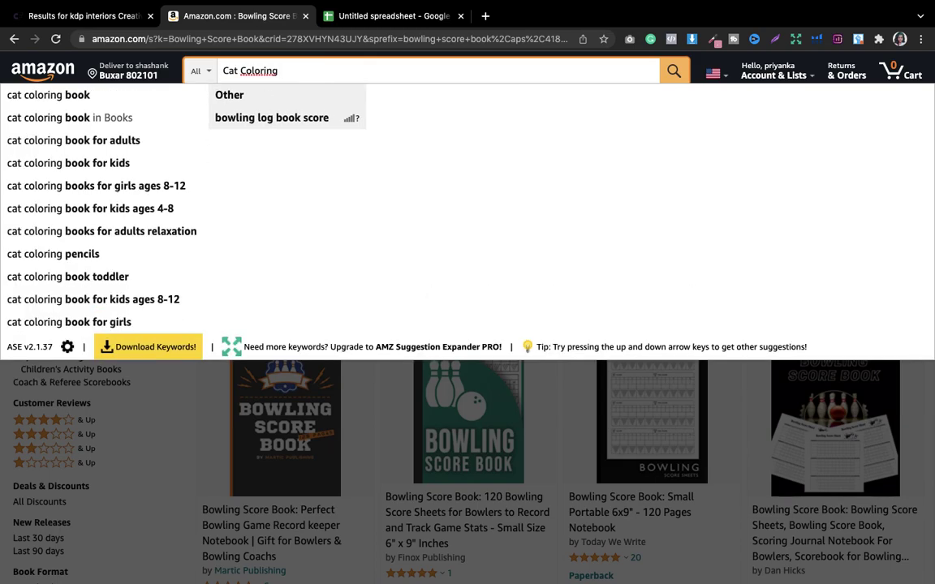
key(Return)
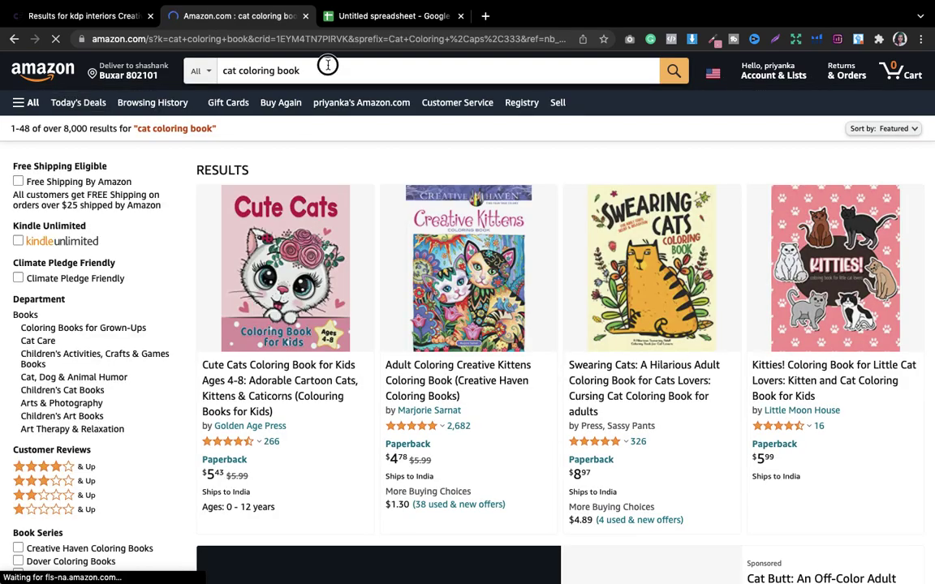
Search Amazon for the suggested keyword "cat coloring book for kids ages 4-8 2022" and examine its listings and result count
click(302, 70)
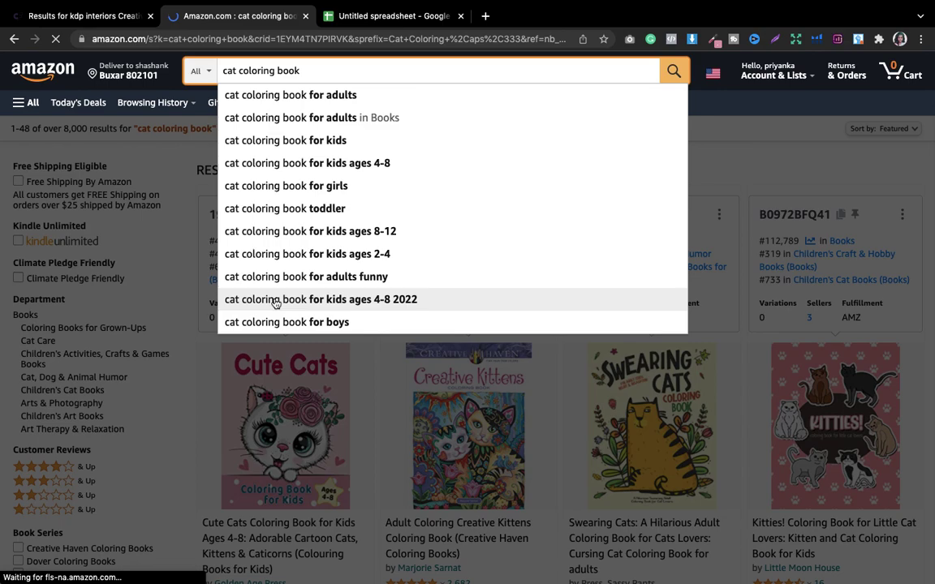
click(275, 300)
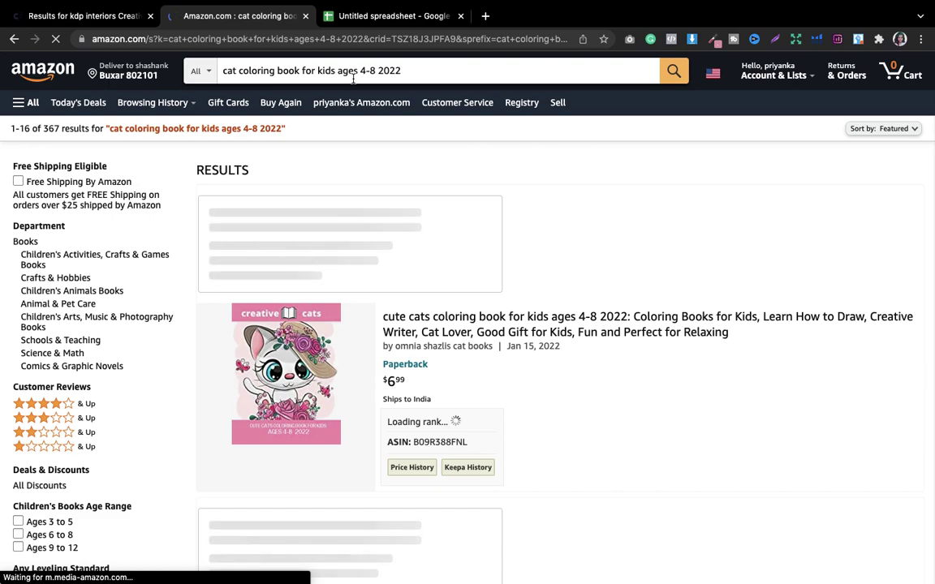
scroll(661, 190, down, 1)
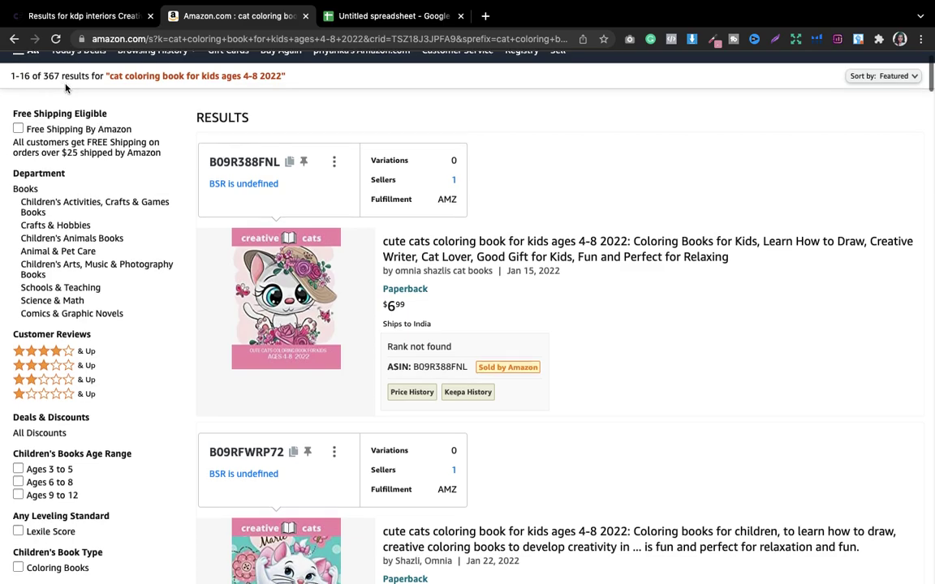
scroll(67, 88, down, 1)
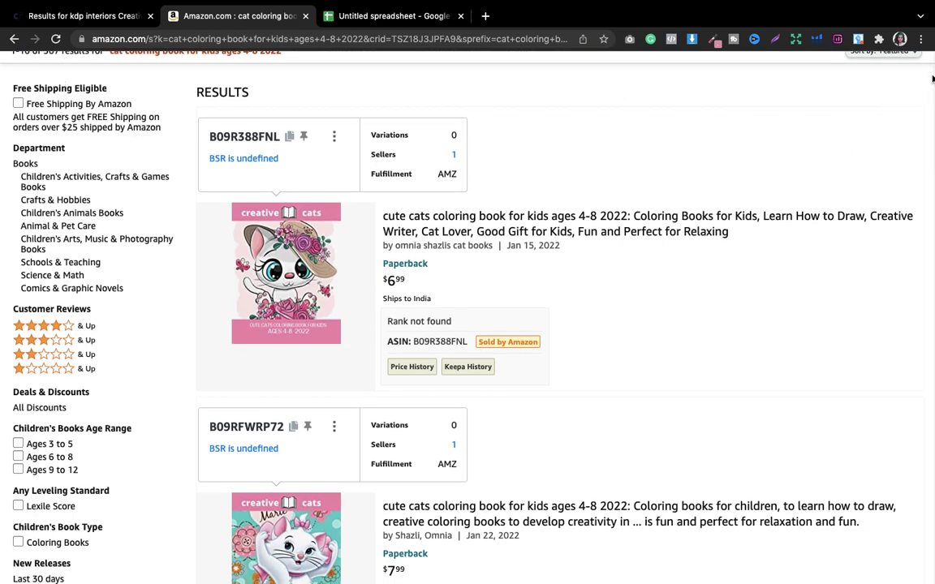
scroll(931, 78, down, 1)
scroll(929, 77, down, 1)
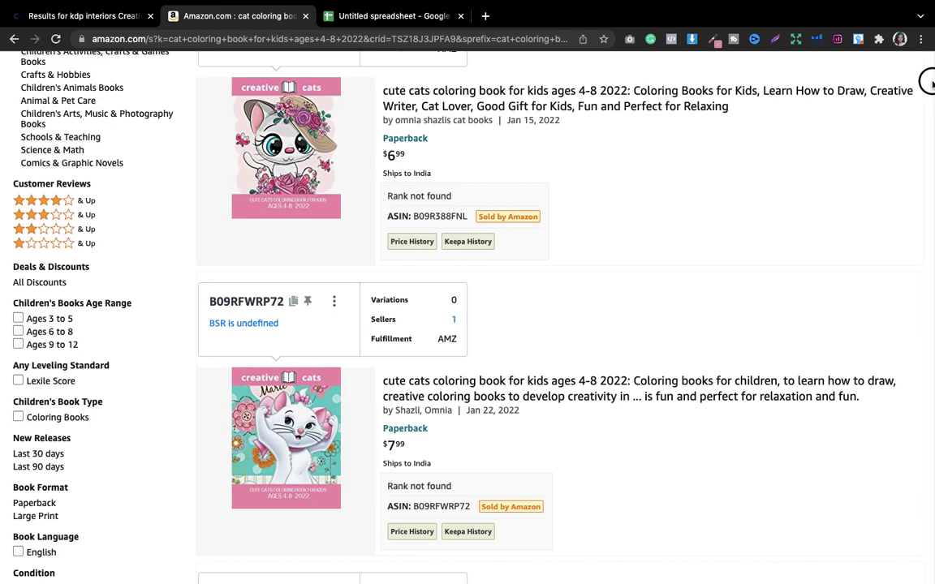
drag(929, 82, 852, 55)
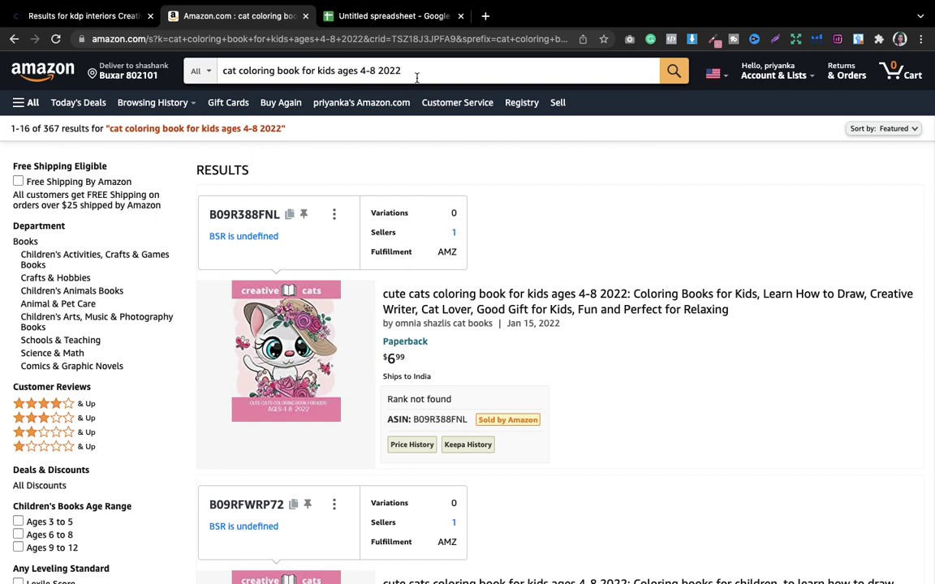
click(344, 71)
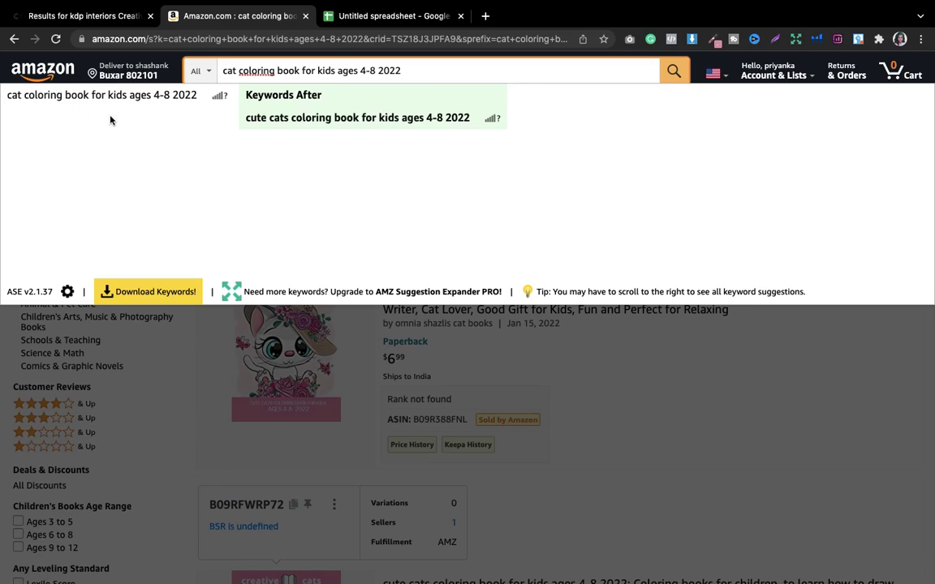
click(433, 325)
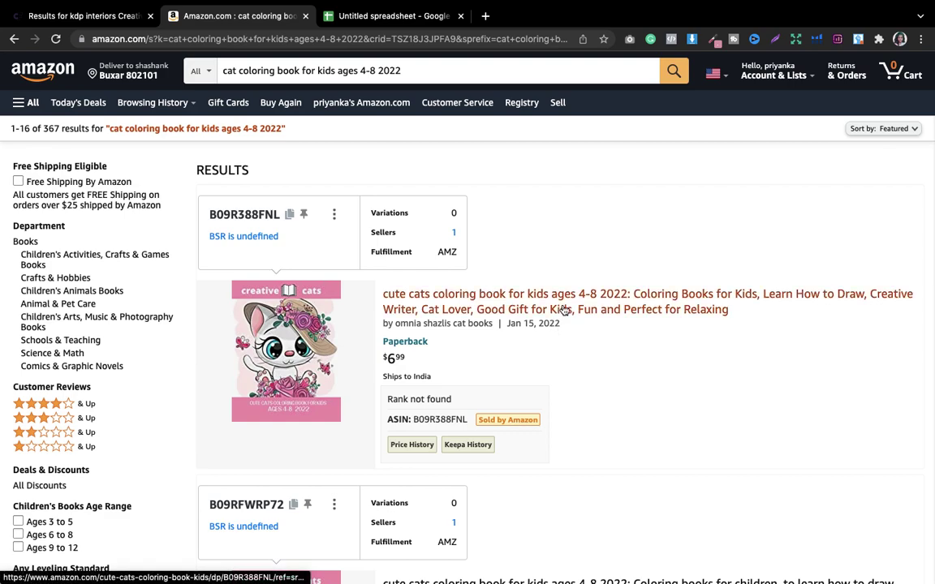
Copy "cat coloring book for kids ages 4-8 2022" from the Amazon search into column A of the Google Sheets spreadsheet and widen the column
click(314, 74)
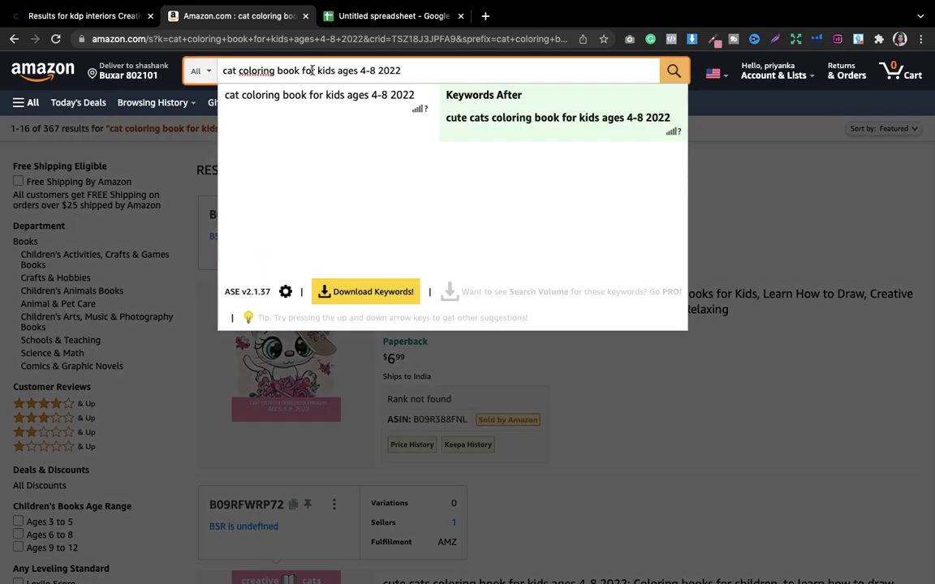
triple_click(313, 72)
key(ctrl+c)
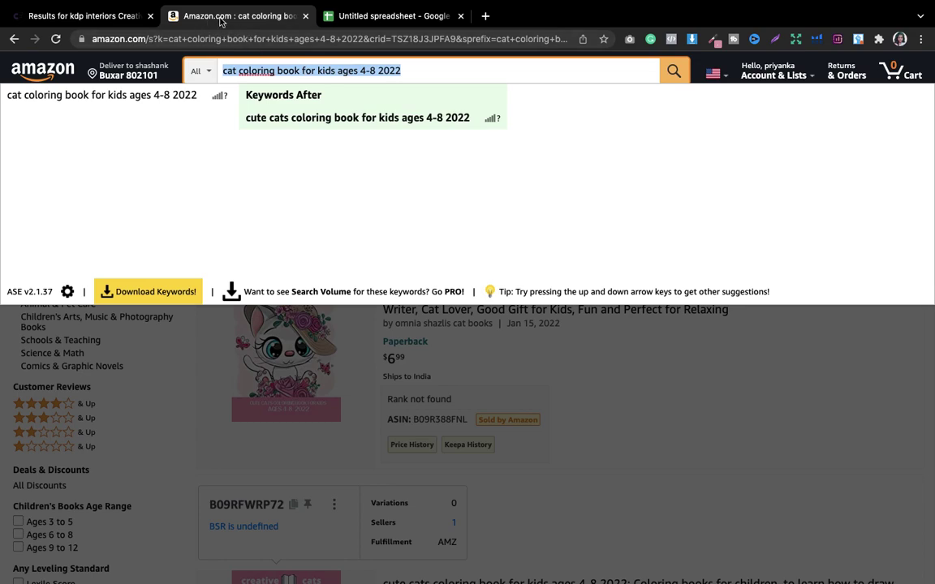
click(337, 28)
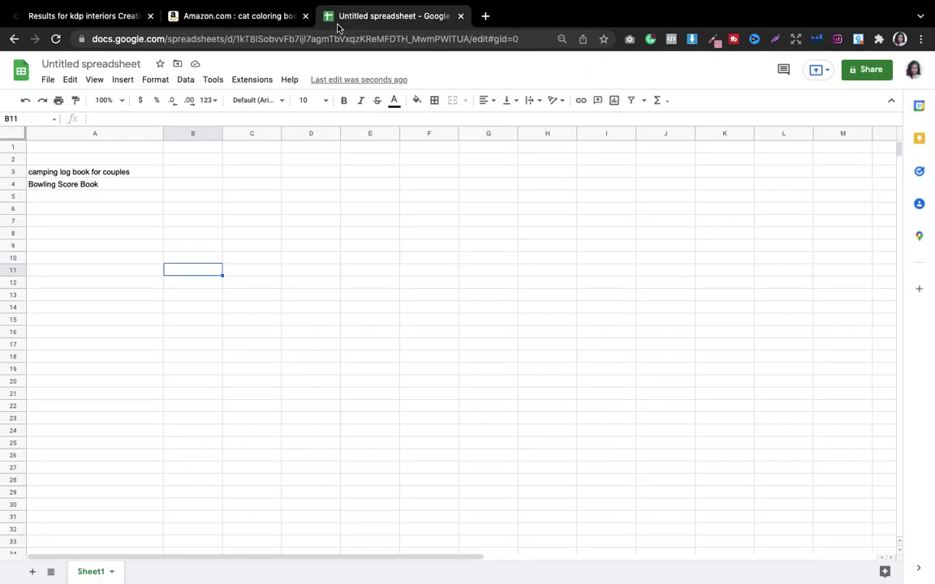
double_click(64, 196)
key(ctrl+v)
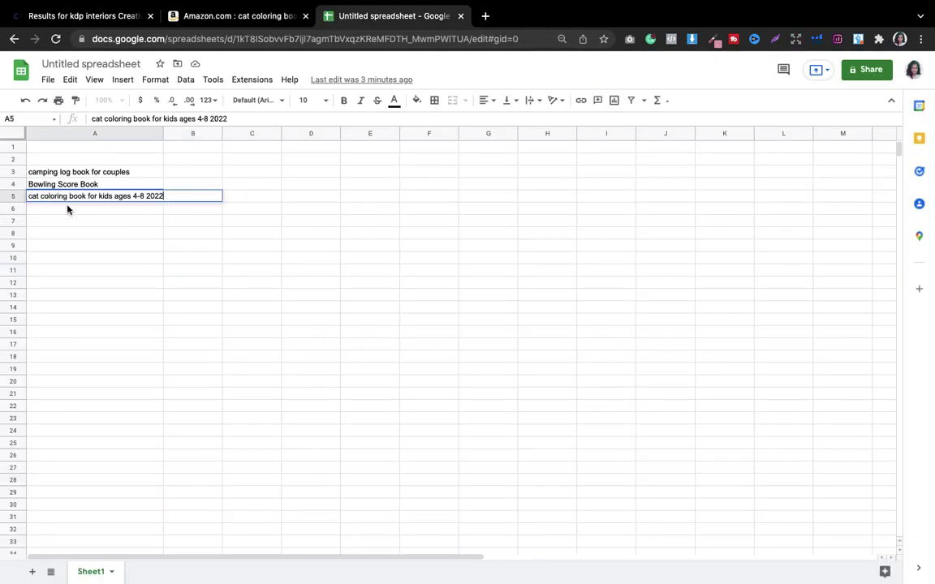
right_click(157, 131)
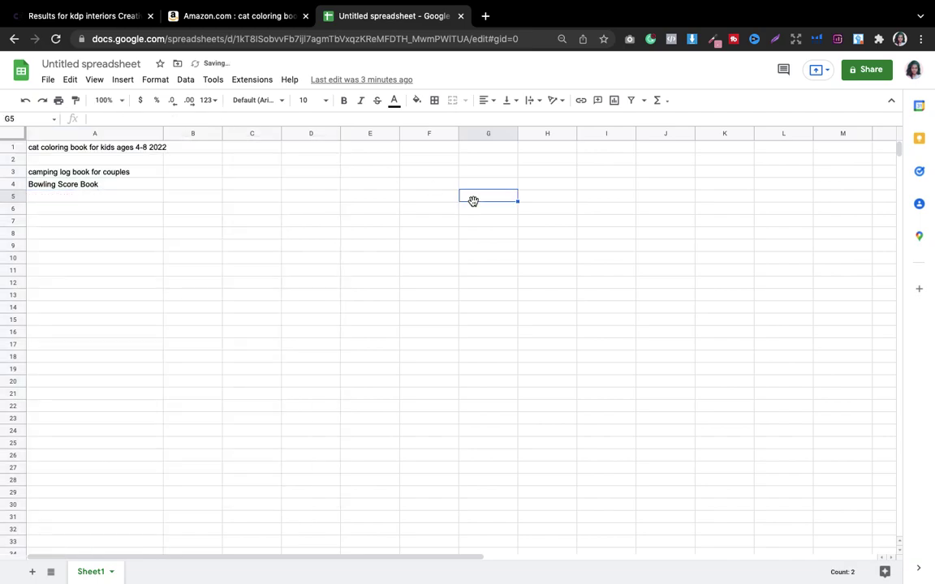
drag(164, 133, 182, 136)
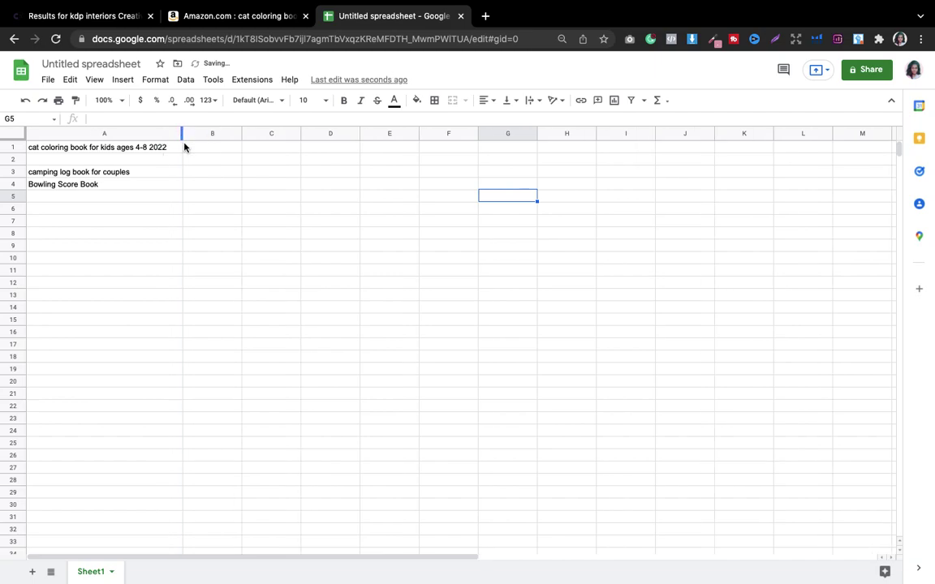
Switch to Creative Fabrica, browse further down the newest results and copy "Monster Truck Coloring Book" from the product title
click(230, 22)
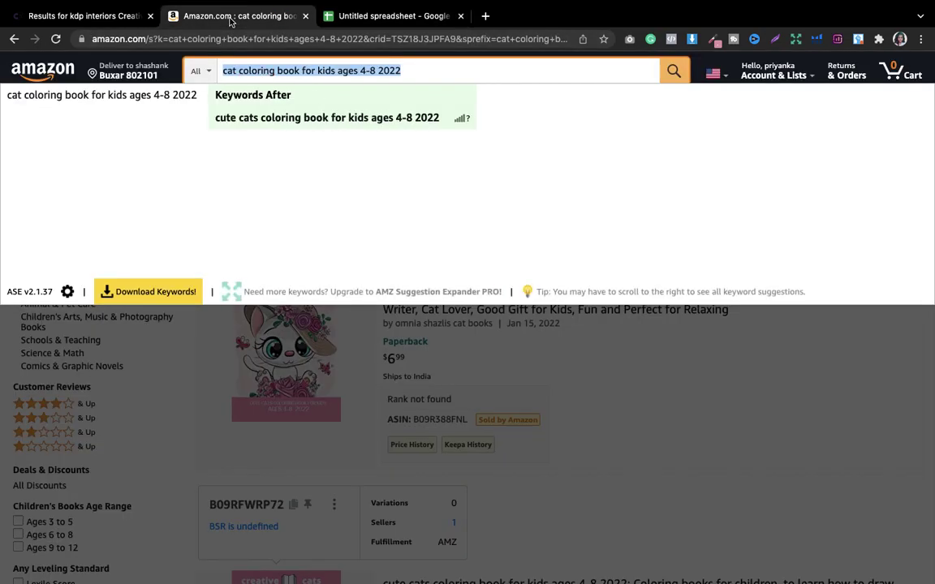
click(110, 15)
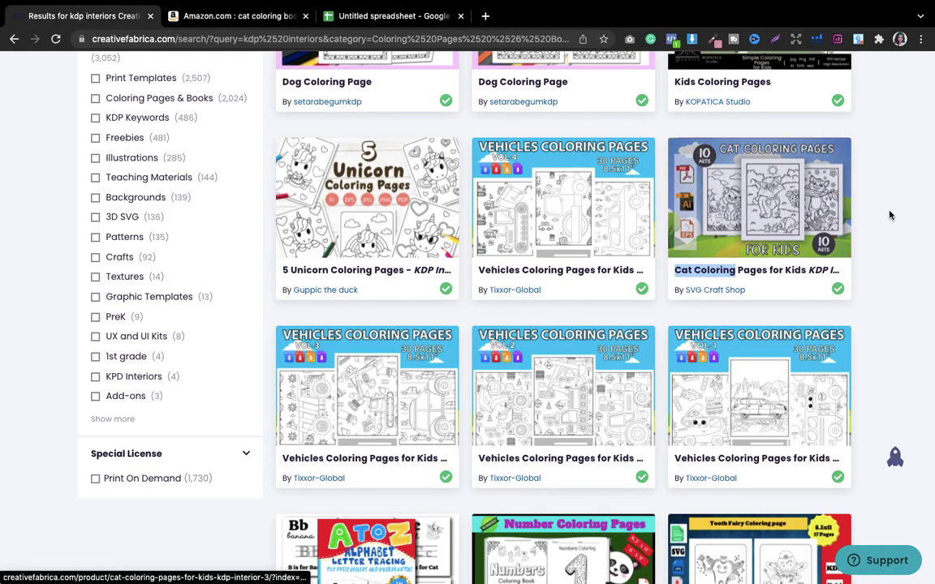
scroll(883, 244, down, 4)
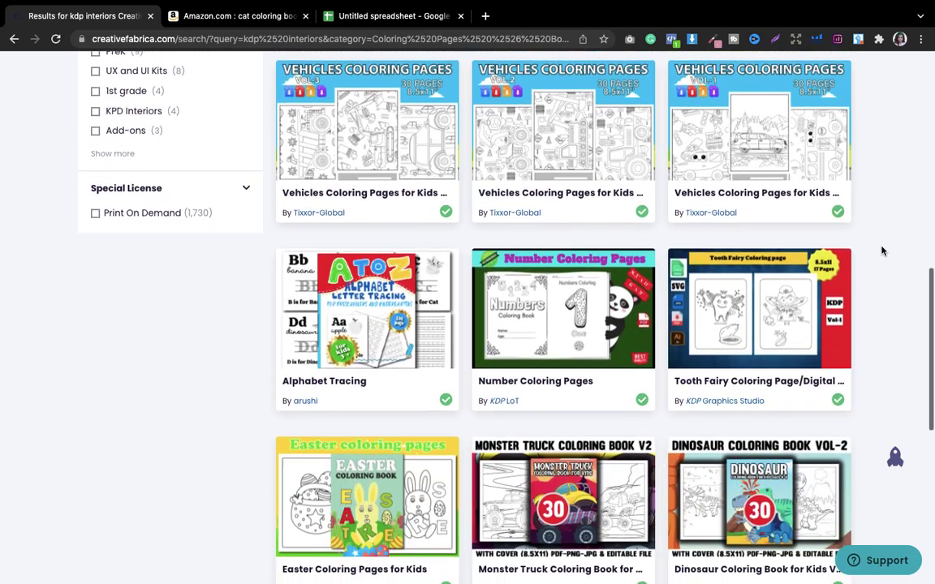
scroll(883, 251, down, 5)
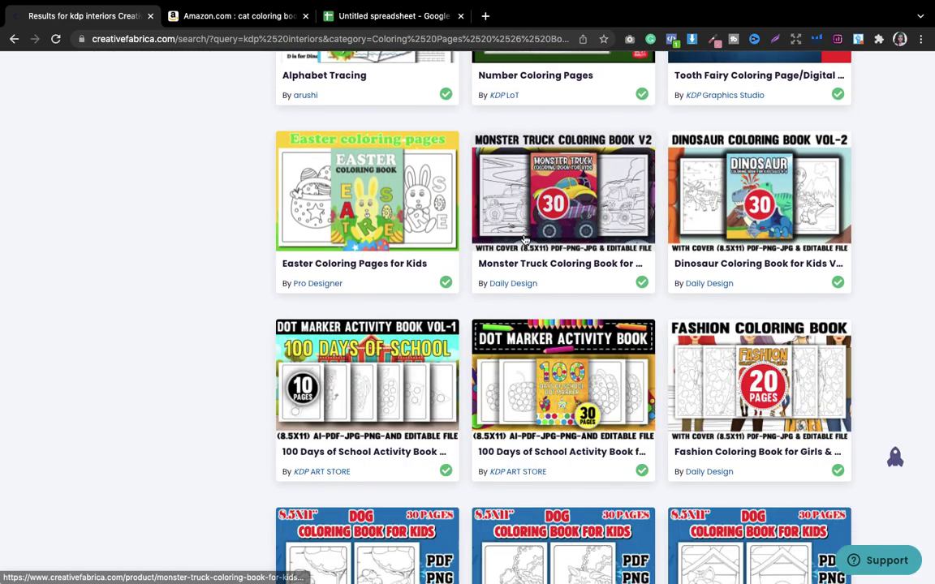
drag(478, 264, 618, 263)
key(ctrl+c)
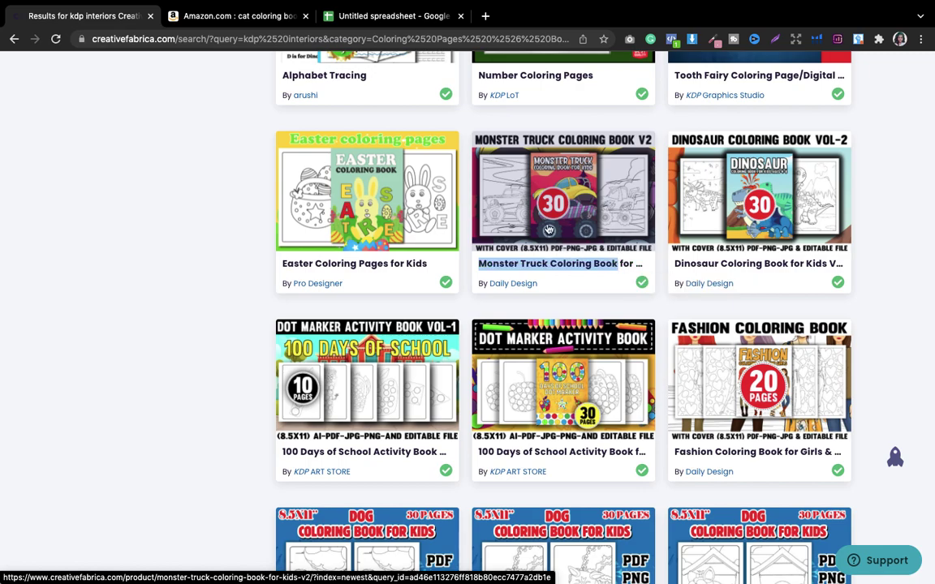
Search Amazon for "Monster Truck Coloring Book" and examine the listings' best seller ranks and result count
click(240, 16)
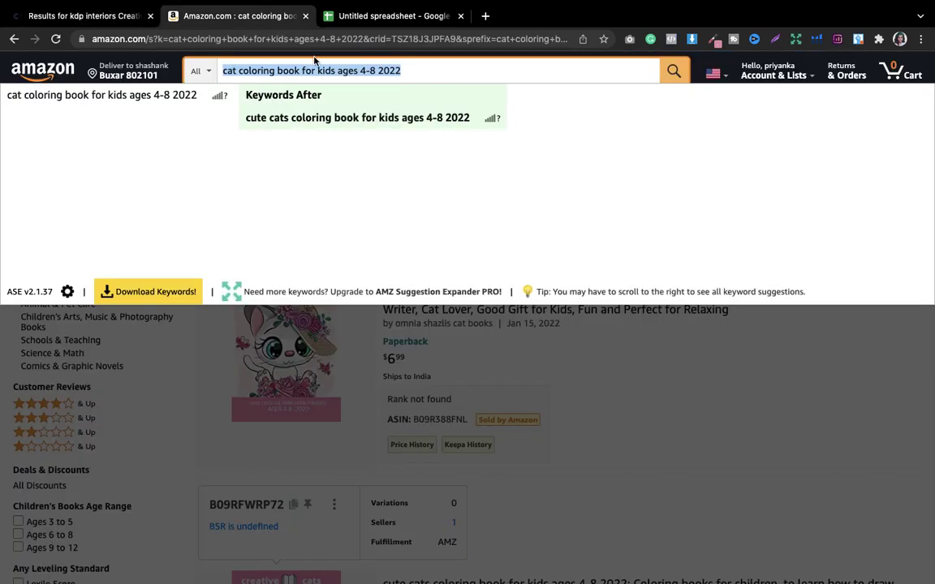
key(ctrl+v)
key(Return)
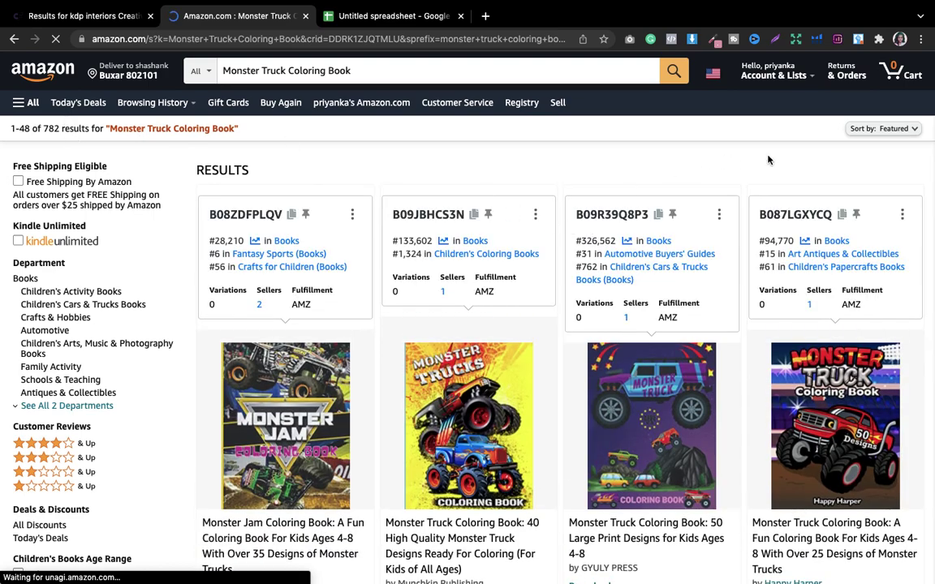
scroll(768, 160, down, 1)
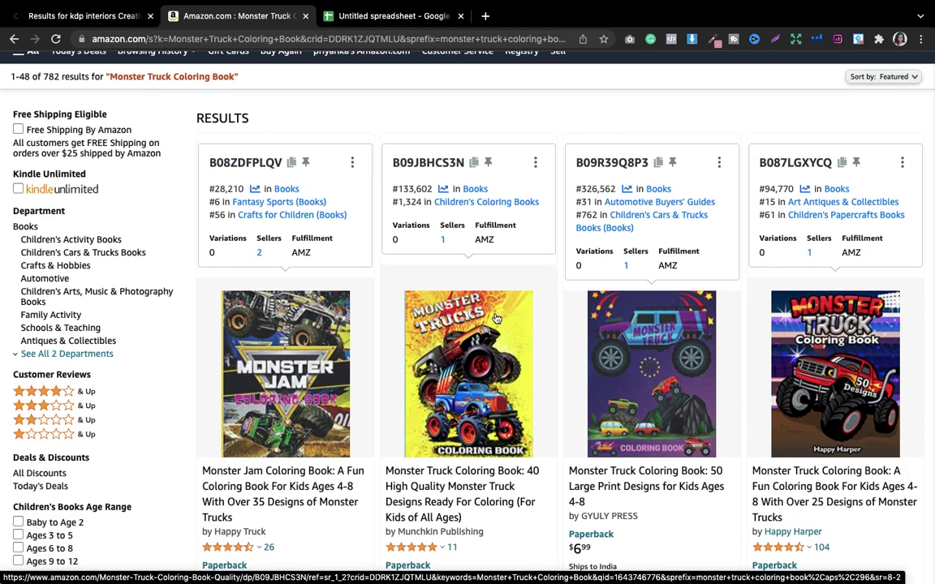
mouse_move(273, 308)
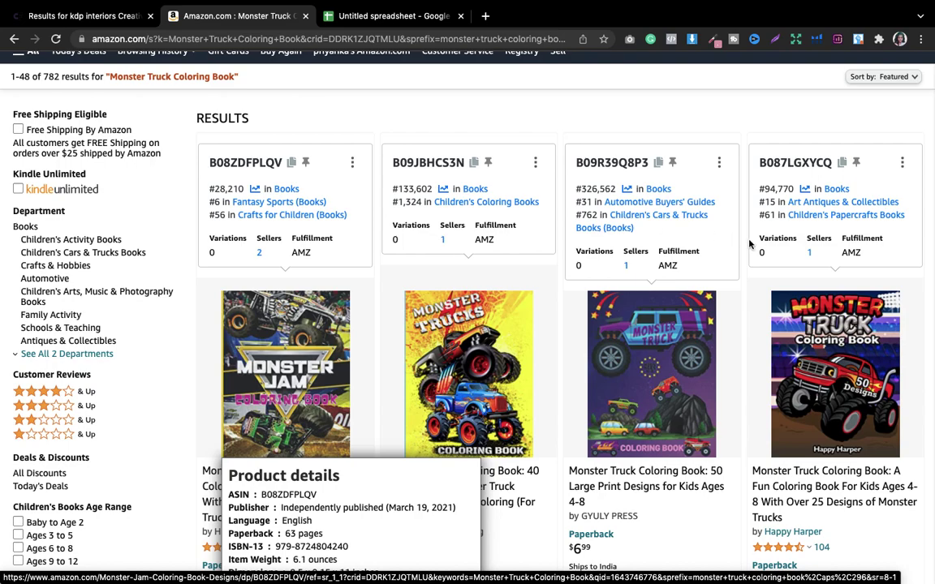
scroll(835, 282, up, 1)
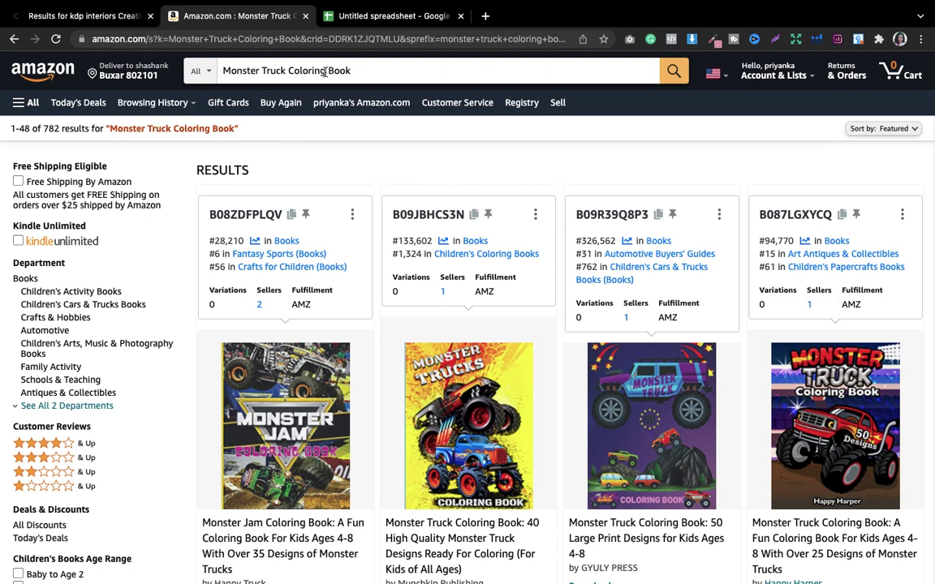
click(323, 74)
key(ctrl+d)
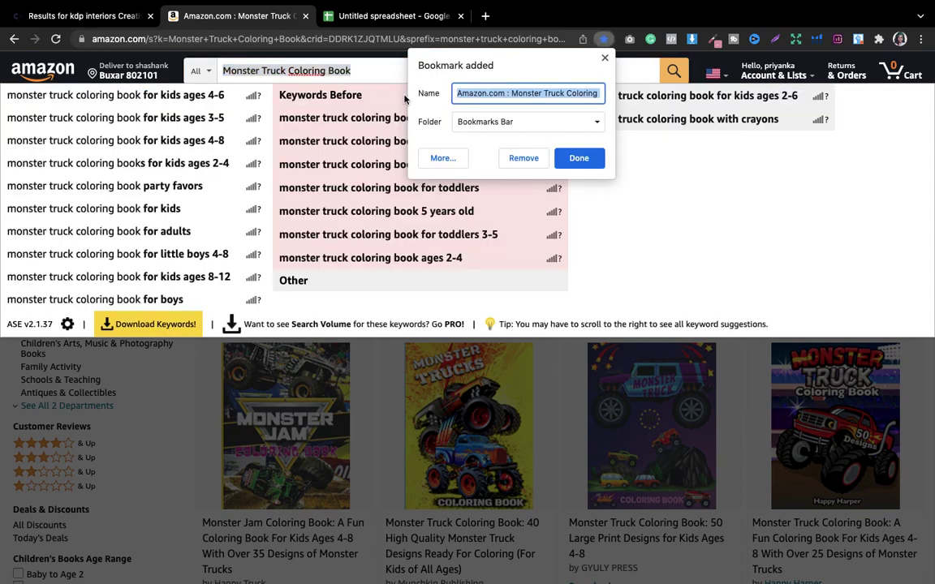
click(520, 157)
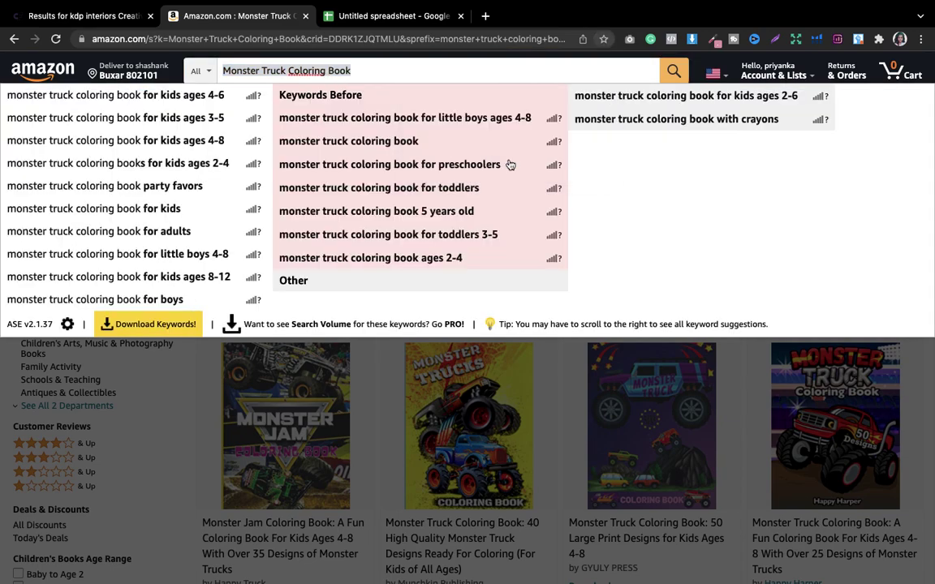
Copy the keyword "Monster Truck Coloring Book" from the Amazon search and paste it into cell A5 of the Google Sheets spreadsheet
triple_click(294, 70)
key(ctrl+c)
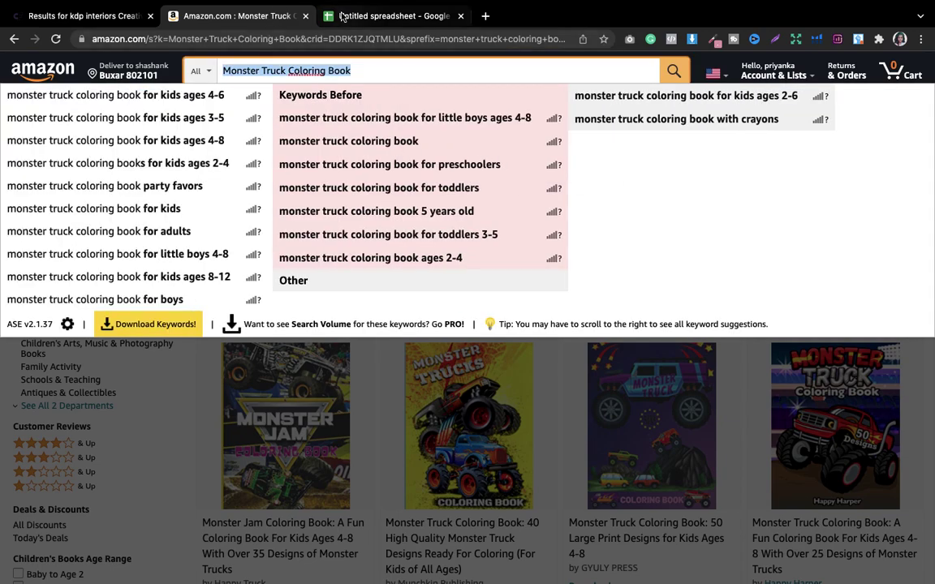
click(373, 15)
click(49, 198)
key(ctrl+v)
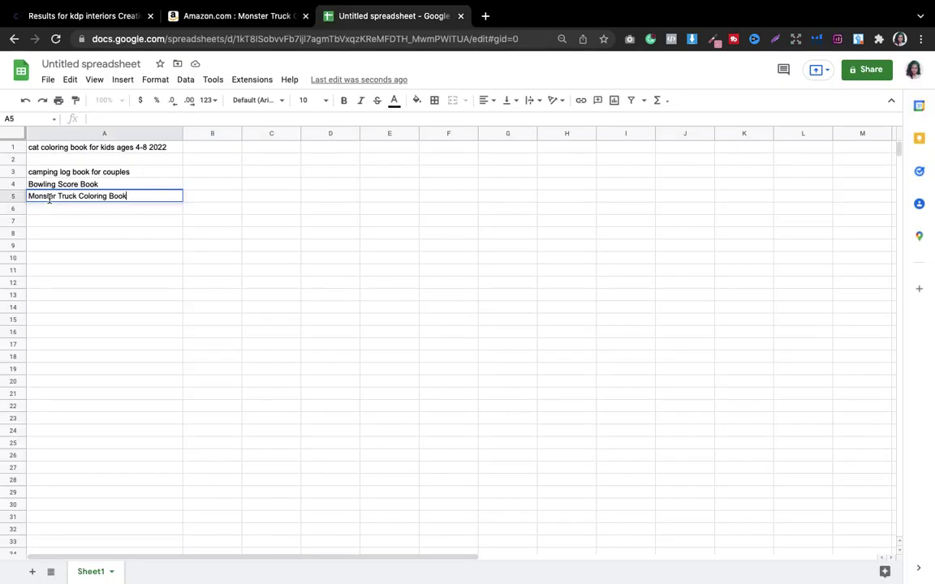
click(171, 305)
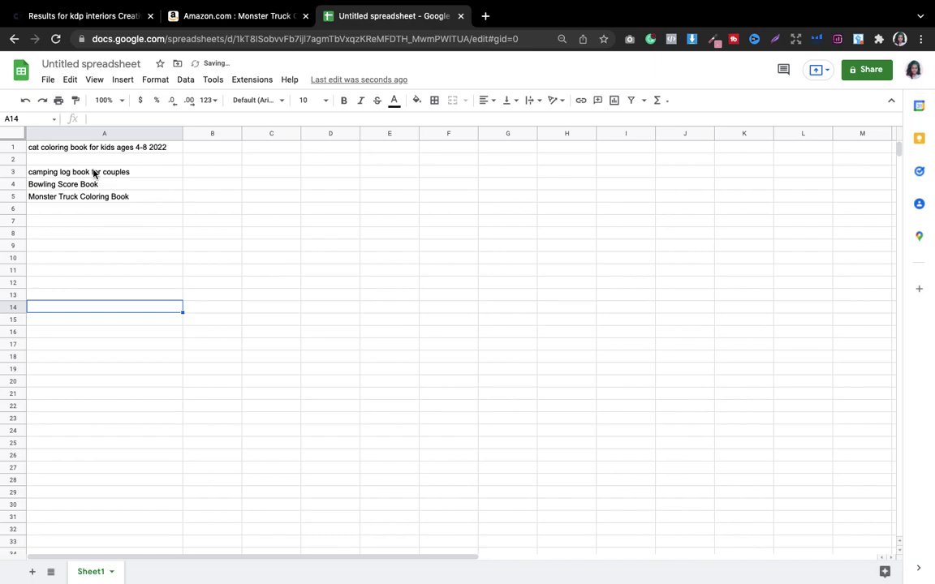